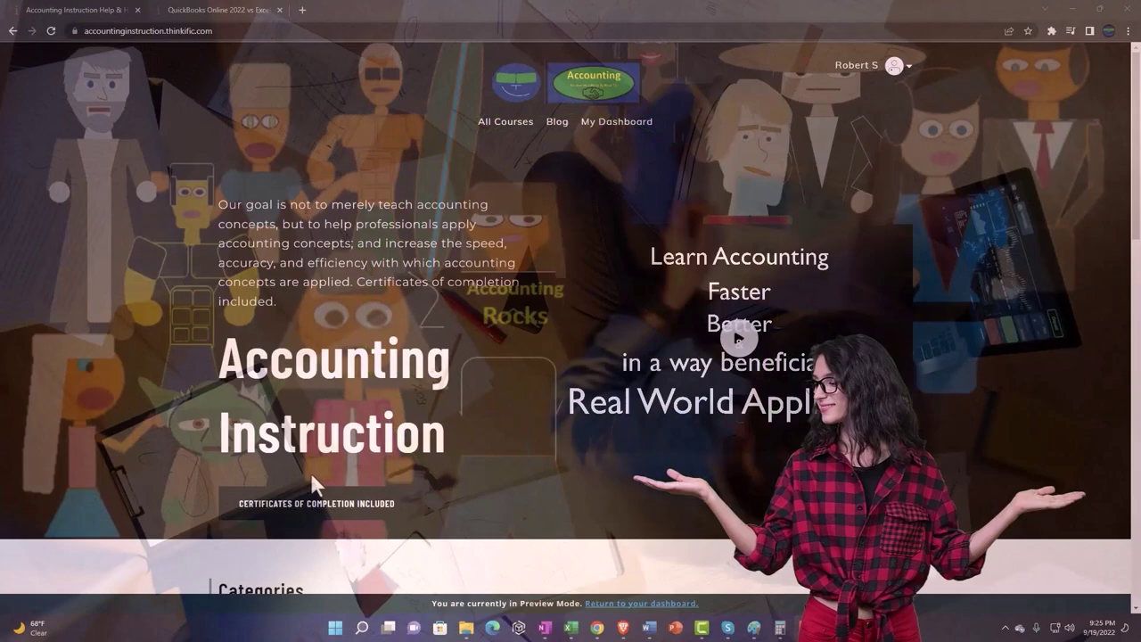
Look over the Accounting Instruction course categories and the lesson list of the QuickBooks Online 2022 course.
scroll(157, 494, down, 5)
scroll(157, 495, down, 3)
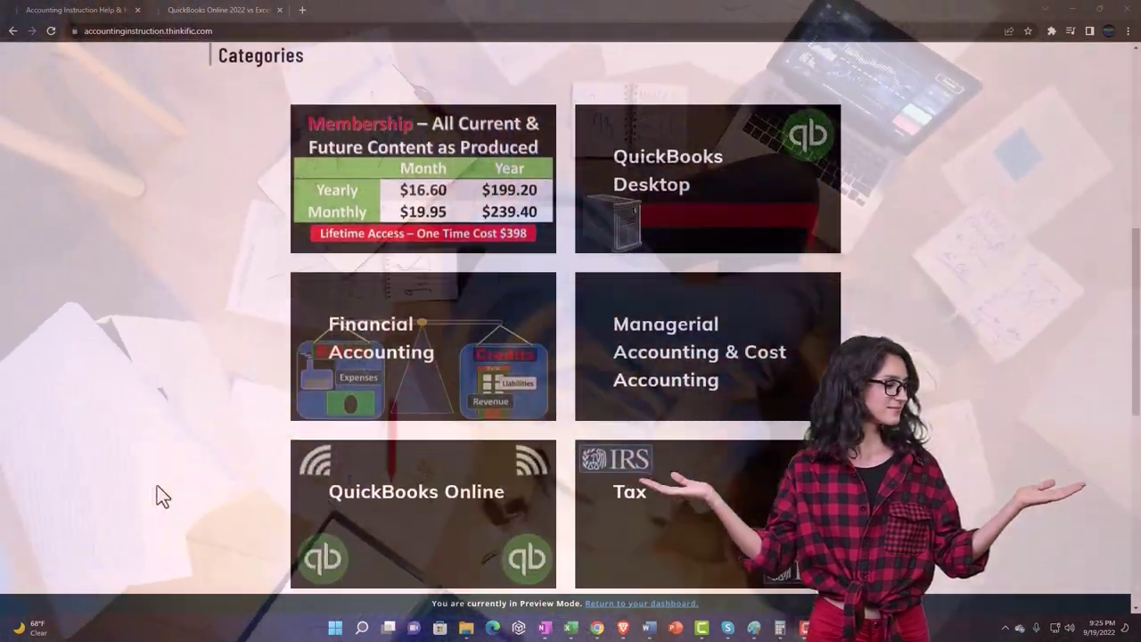
scroll(157, 495, down, 4)
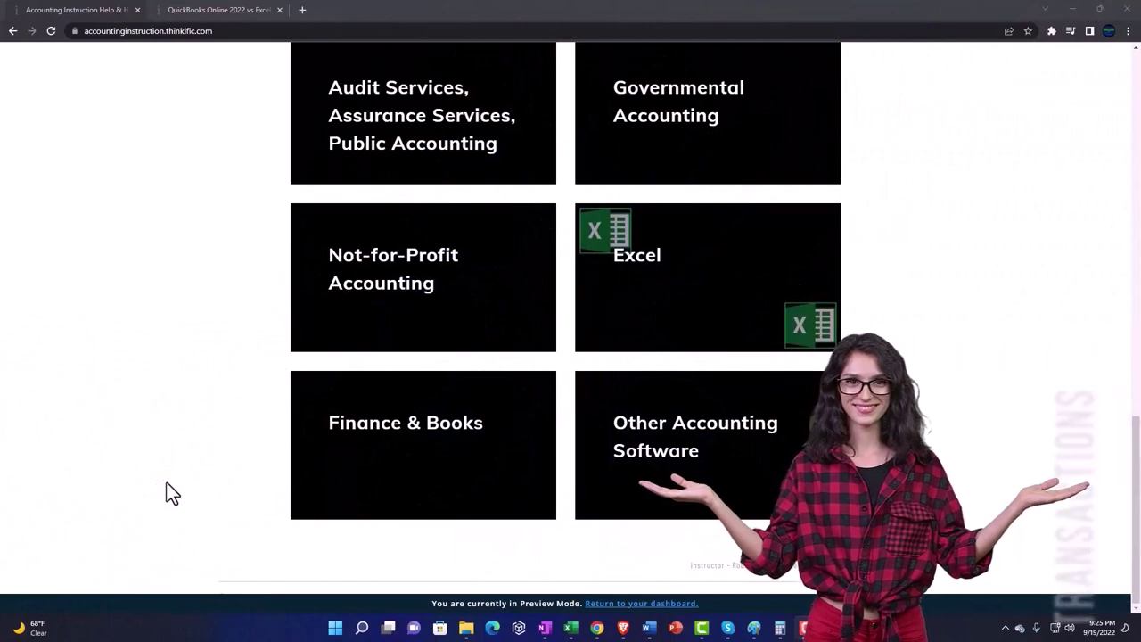
click(204, 11)
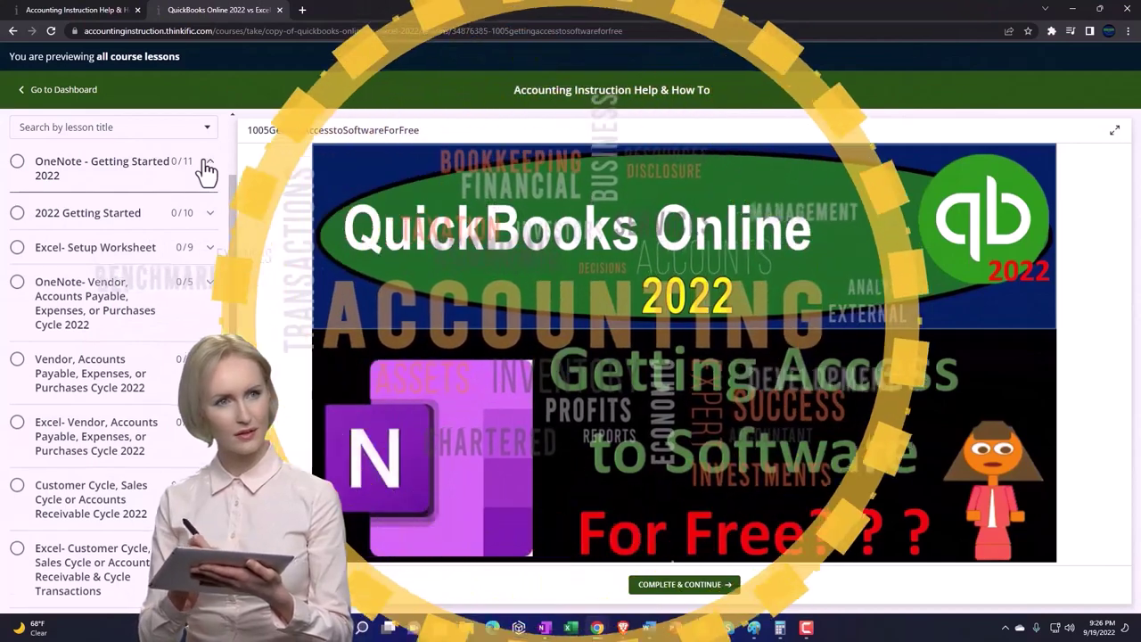
click(207, 168)
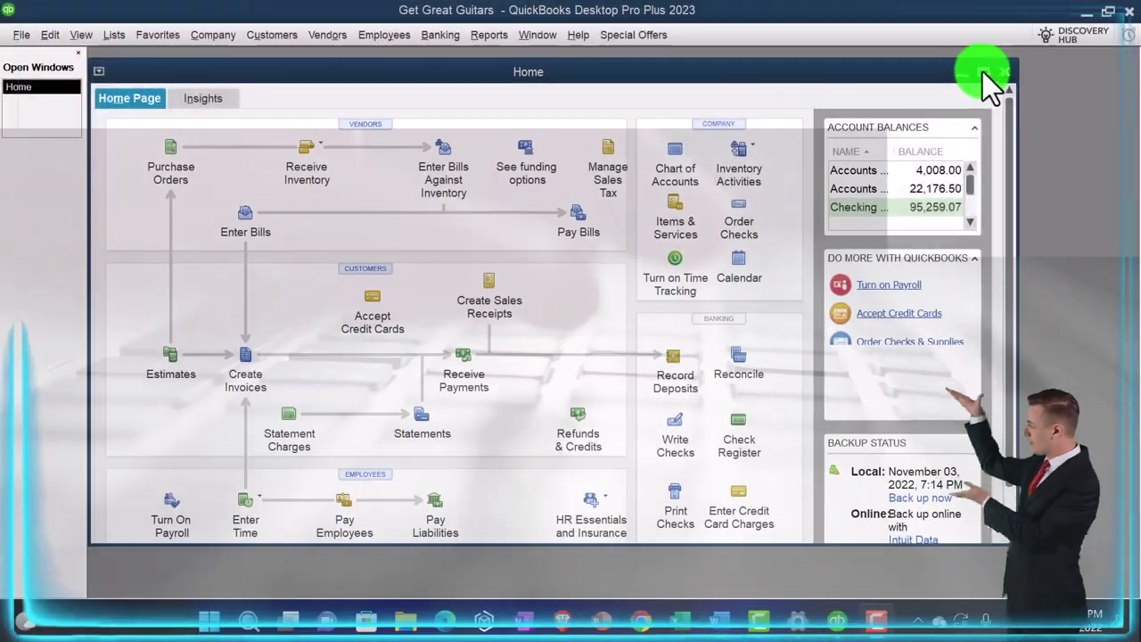
Maximize the Home window within QuickBooks Desktop and set the icon bar to hidden.
click(983, 72)
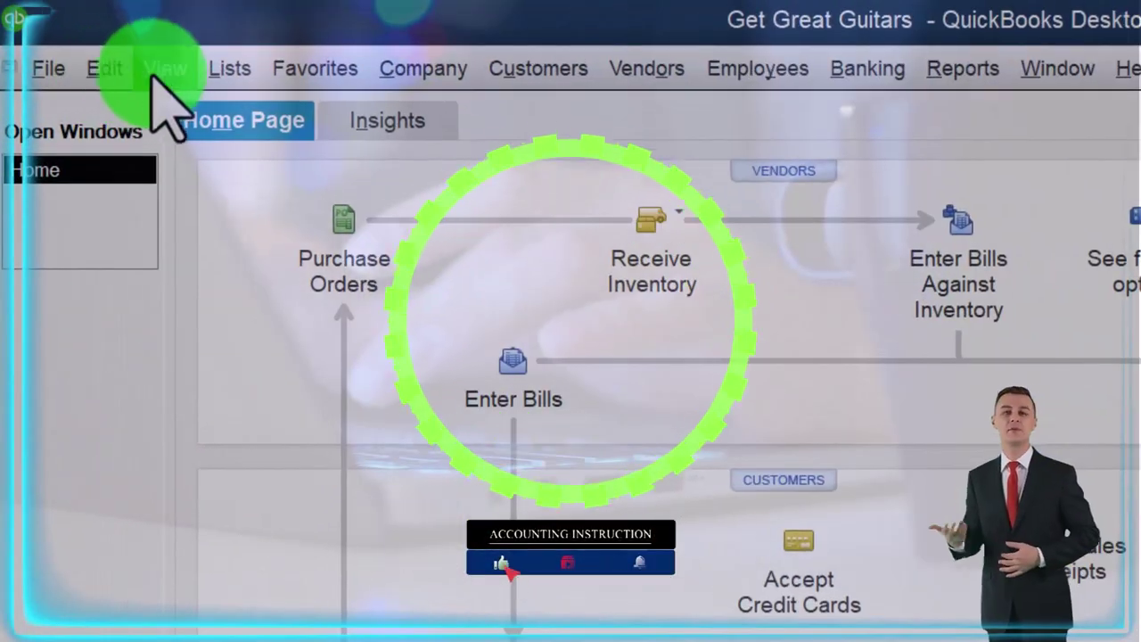
click(85, 34)
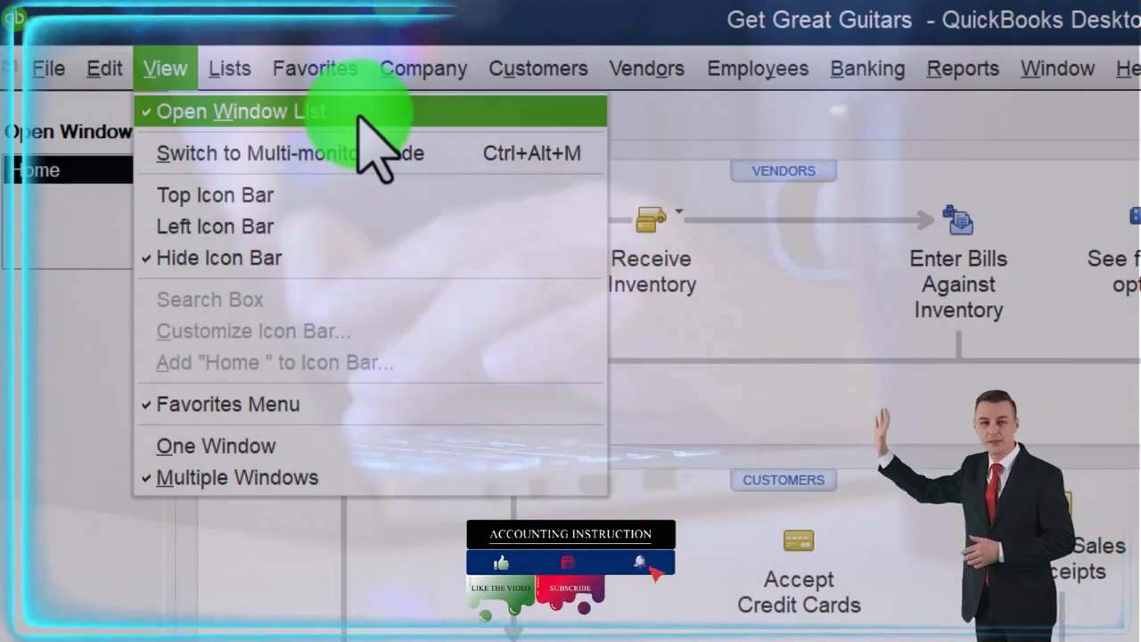
click(160, 263)
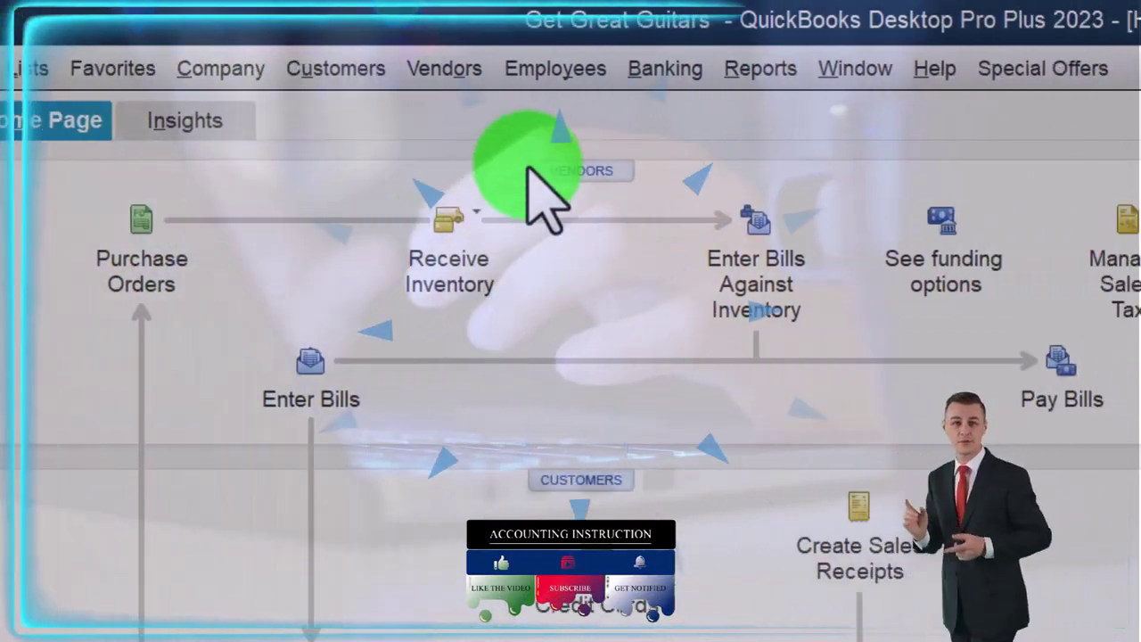
Open the standard Profit & Loss report and set its date range from 01/01/2023 to 12/31/2023.
click(739, 68)
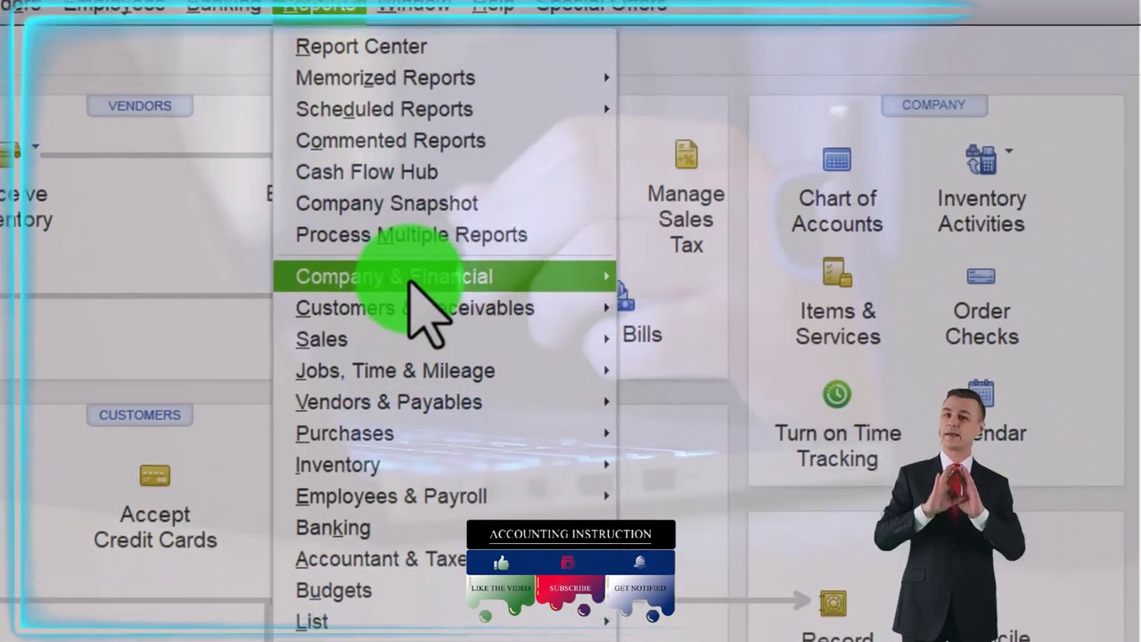
mouse_move(419, 342)
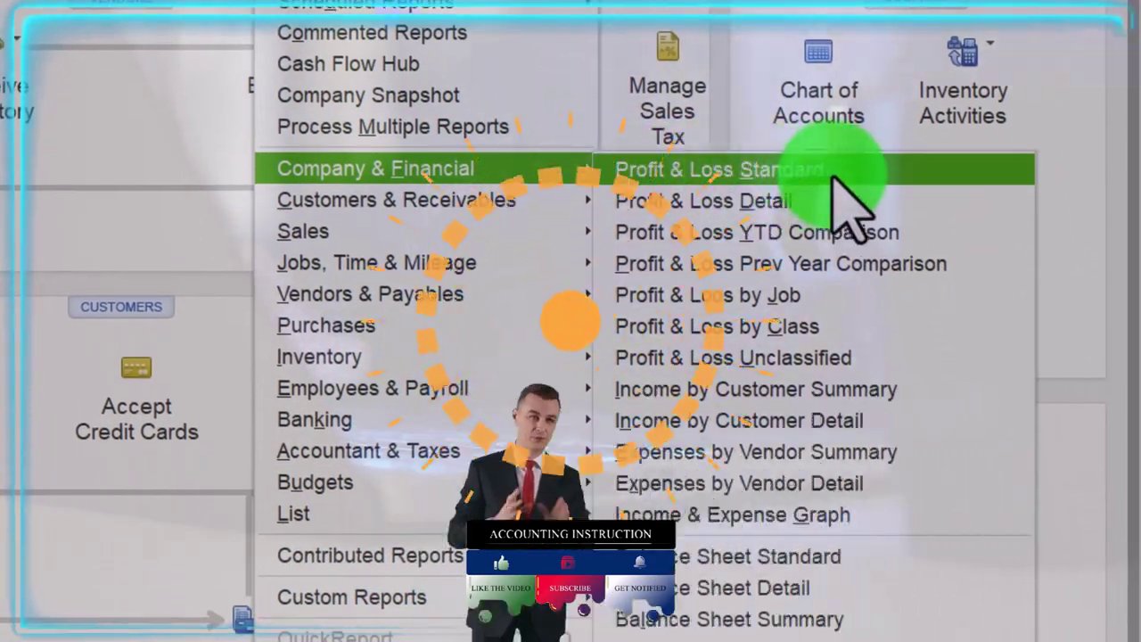
click(834, 176)
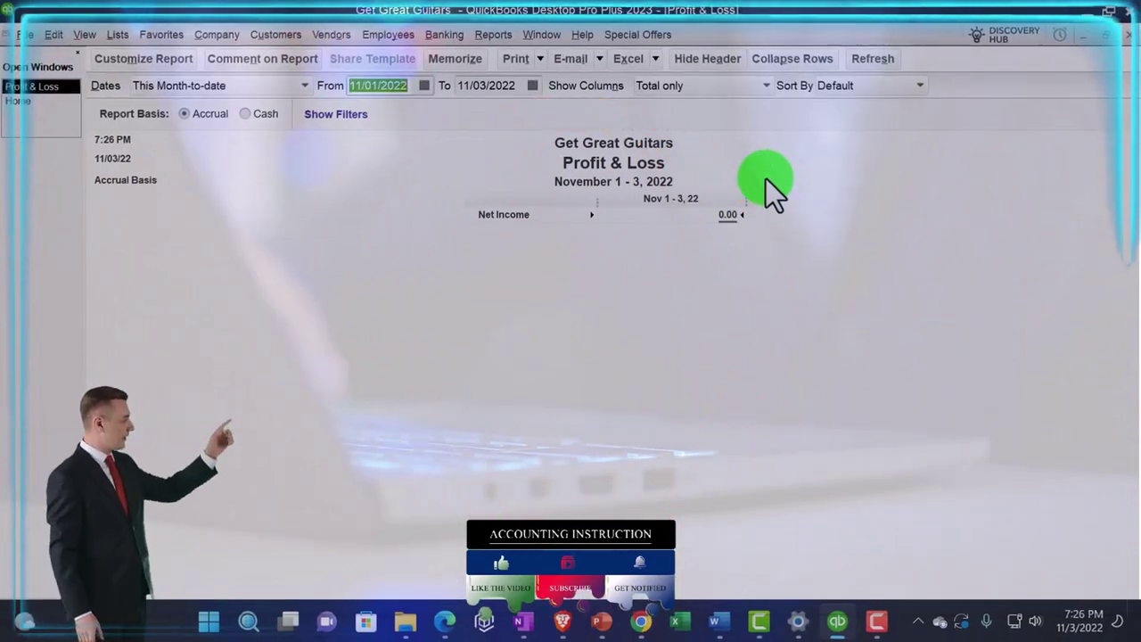
text(010123)
key(Tab)
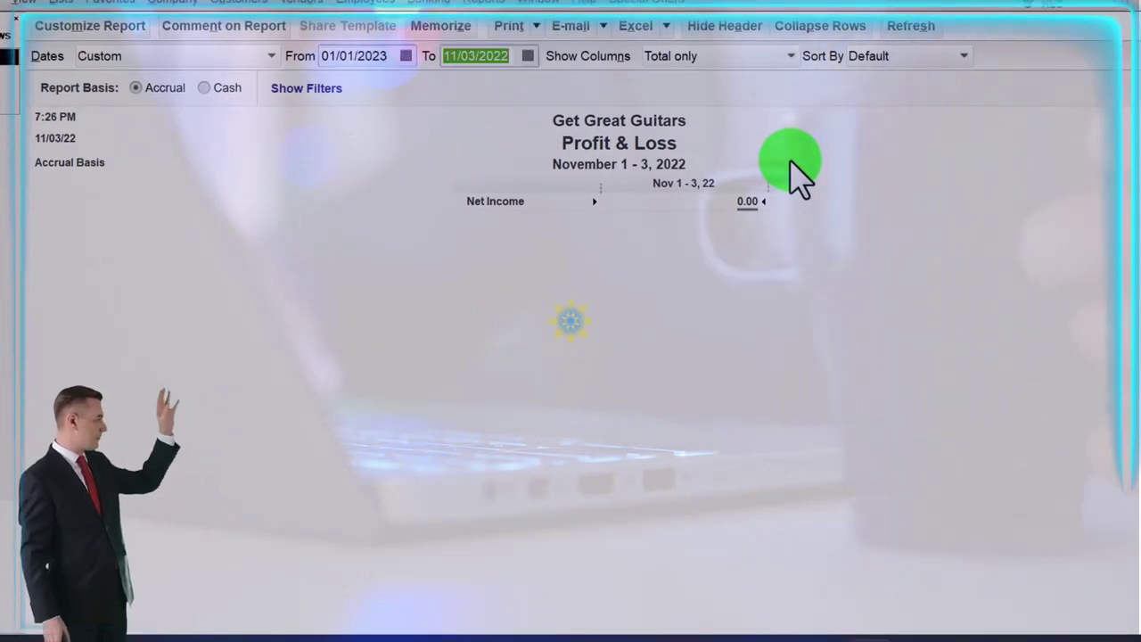
text(123123)
key(Tab)
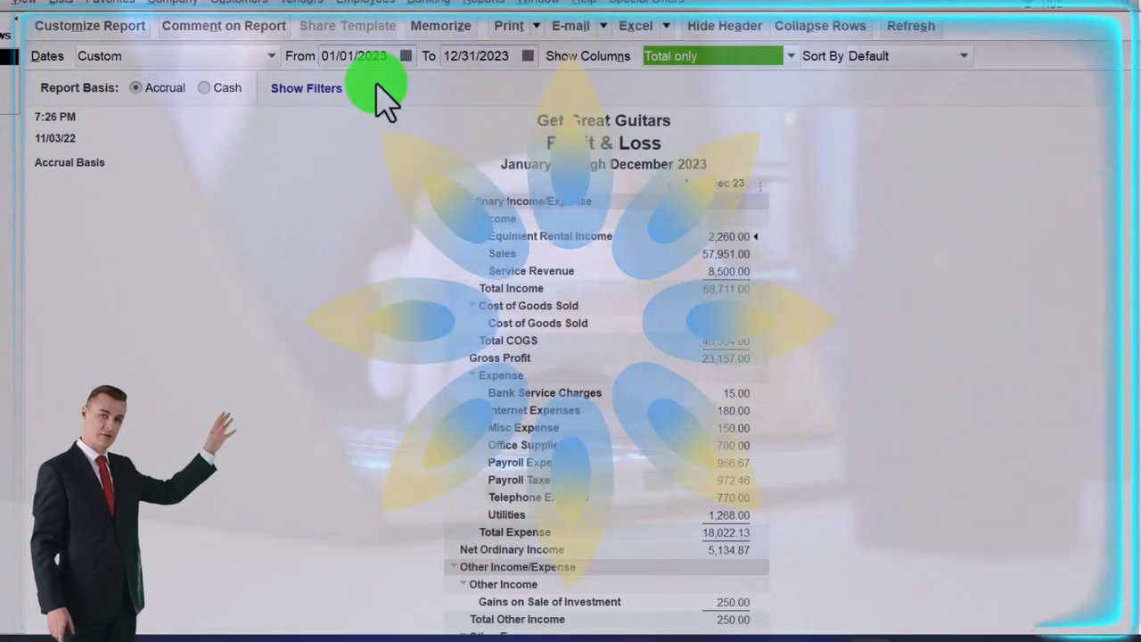
Customize the Profit & Loss report's fonts to size 14, applying the change to all related fonts.
click(112, 25)
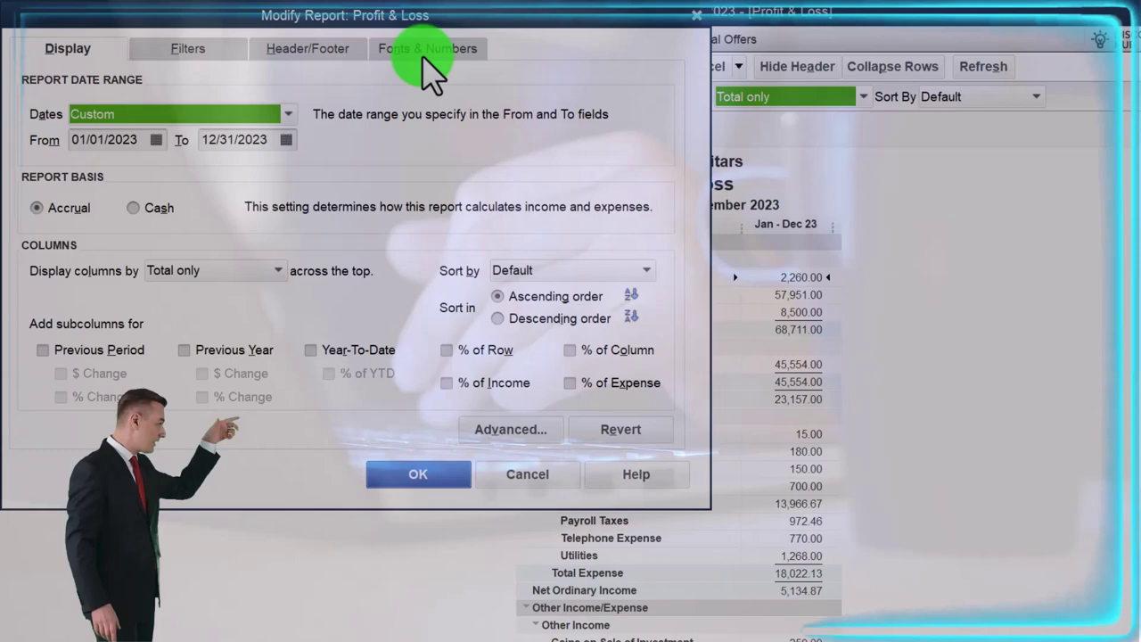
click(428, 71)
click(337, 300)
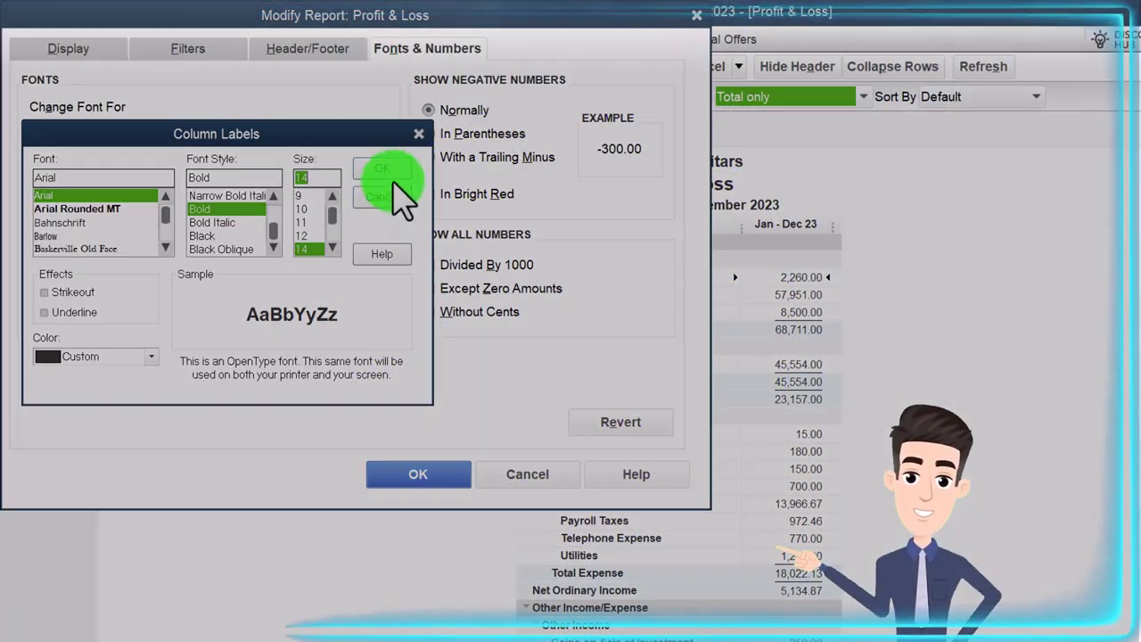
click(384, 169)
click(570, 217)
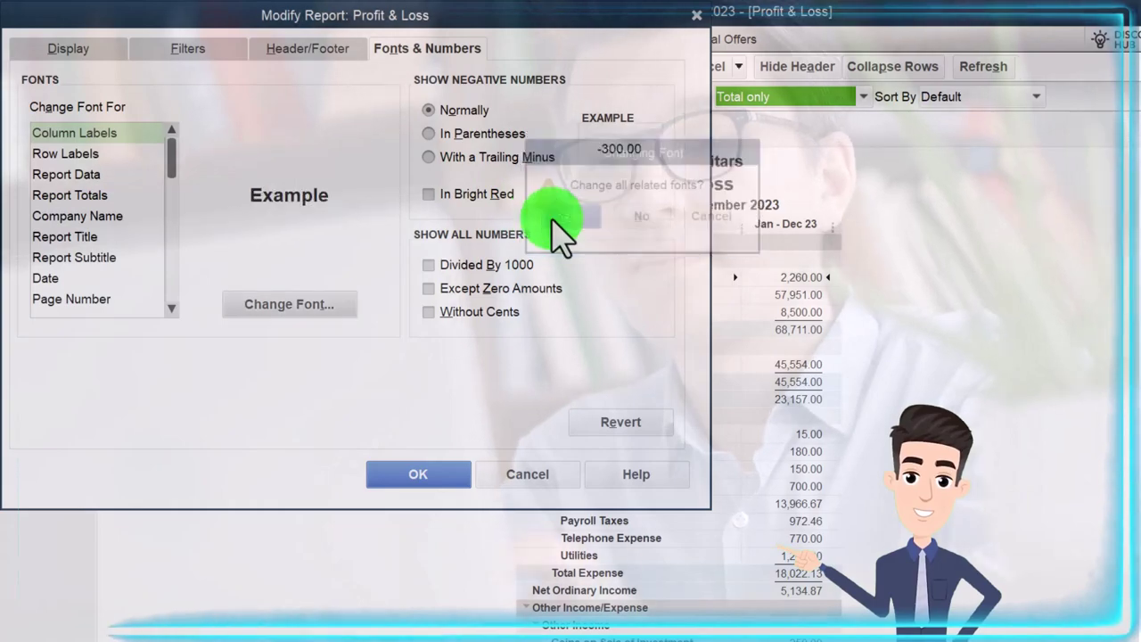
click(443, 474)
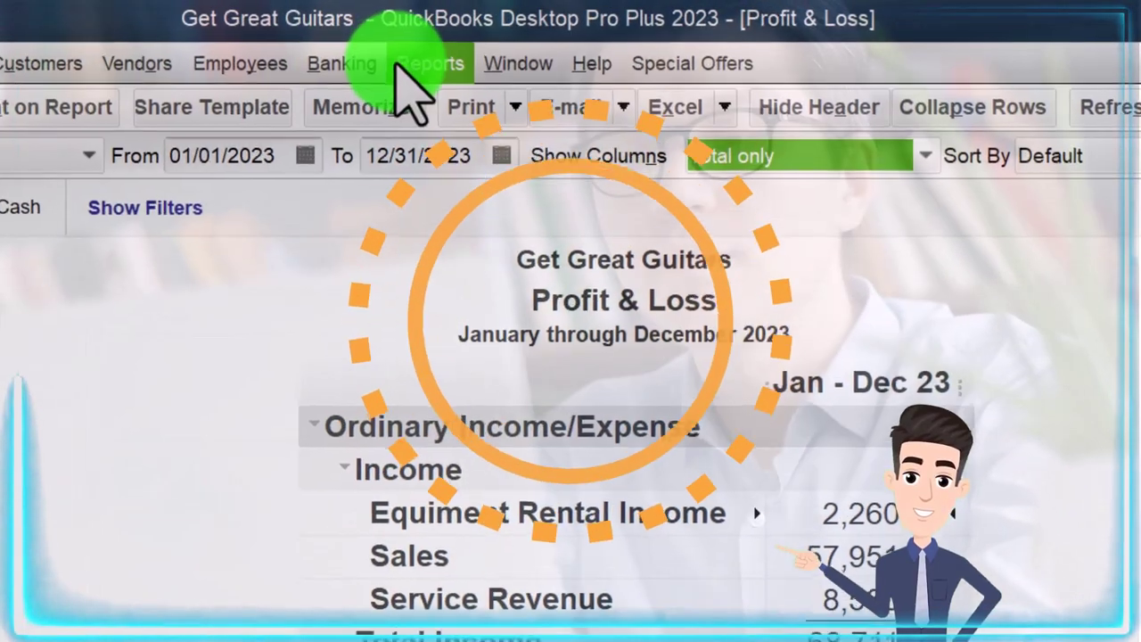
Open the standard Balance Sheet report and customize its date range to run from 01/01/2023 to 12/31/2023.
click(553, 41)
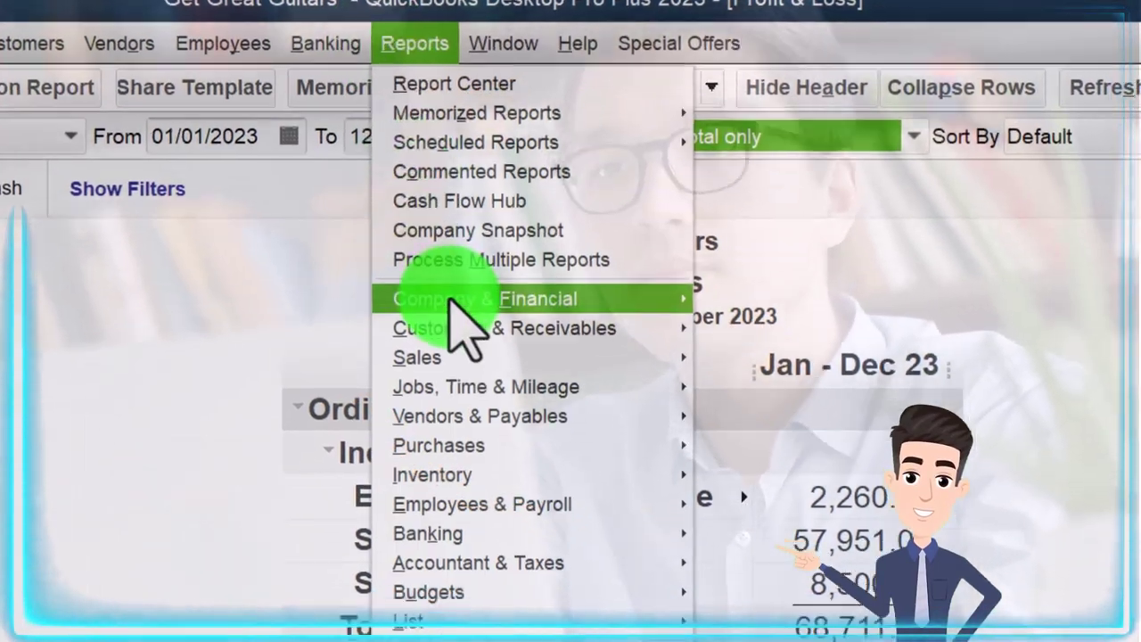
mouse_move(472, 319)
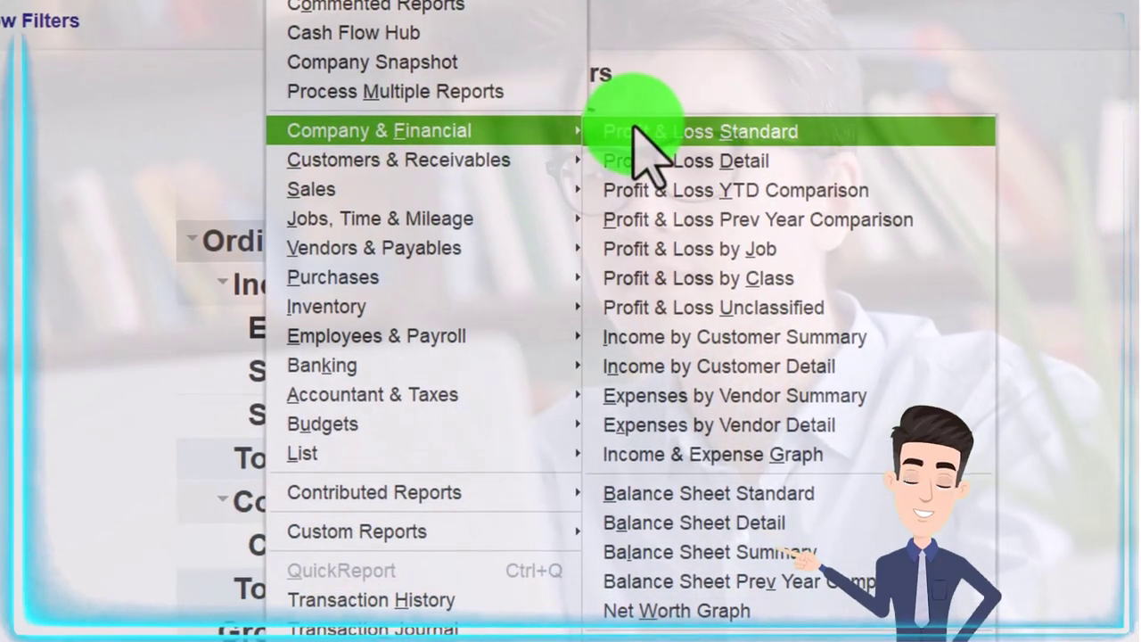
click(839, 501)
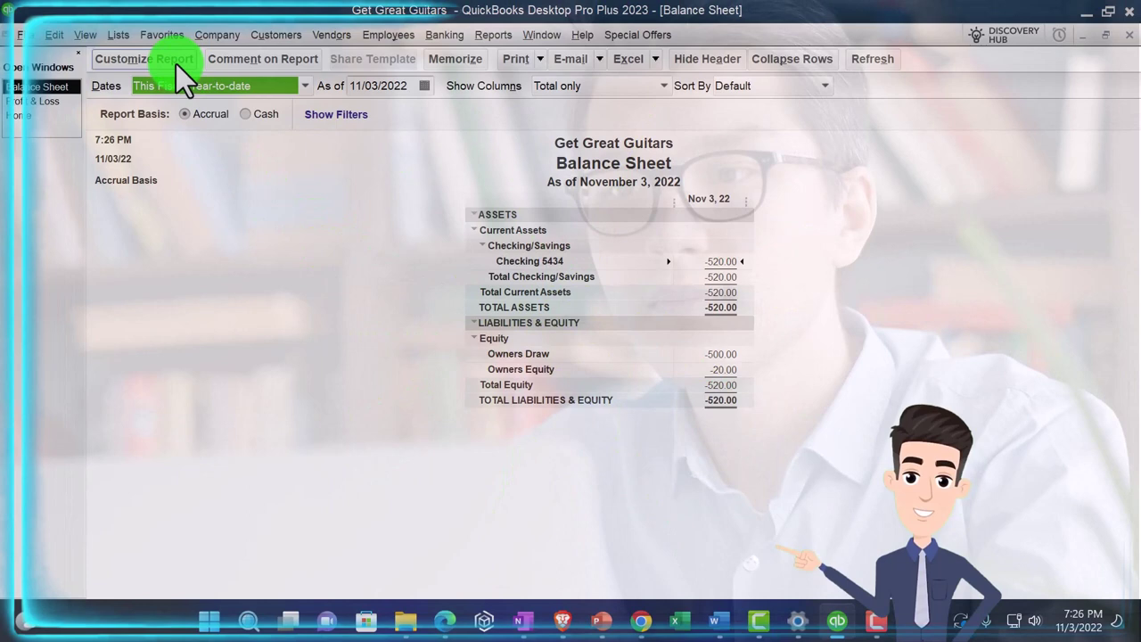
click(176, 63)
key(Tab)
text(0)
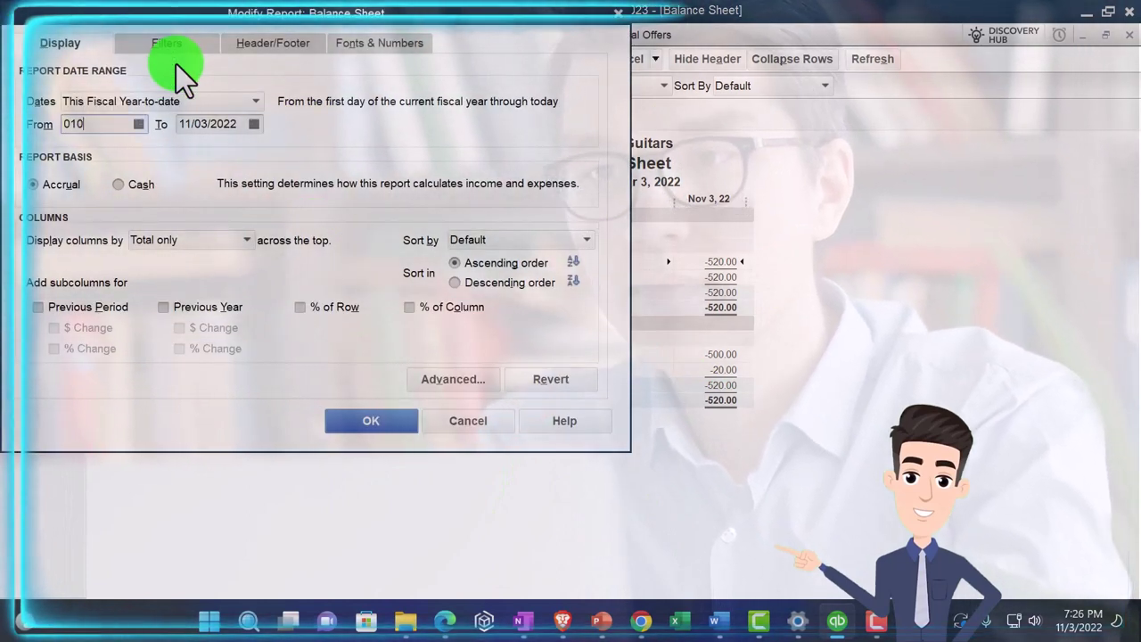
text(1/01/2023)
key(Tab)
text(123123)
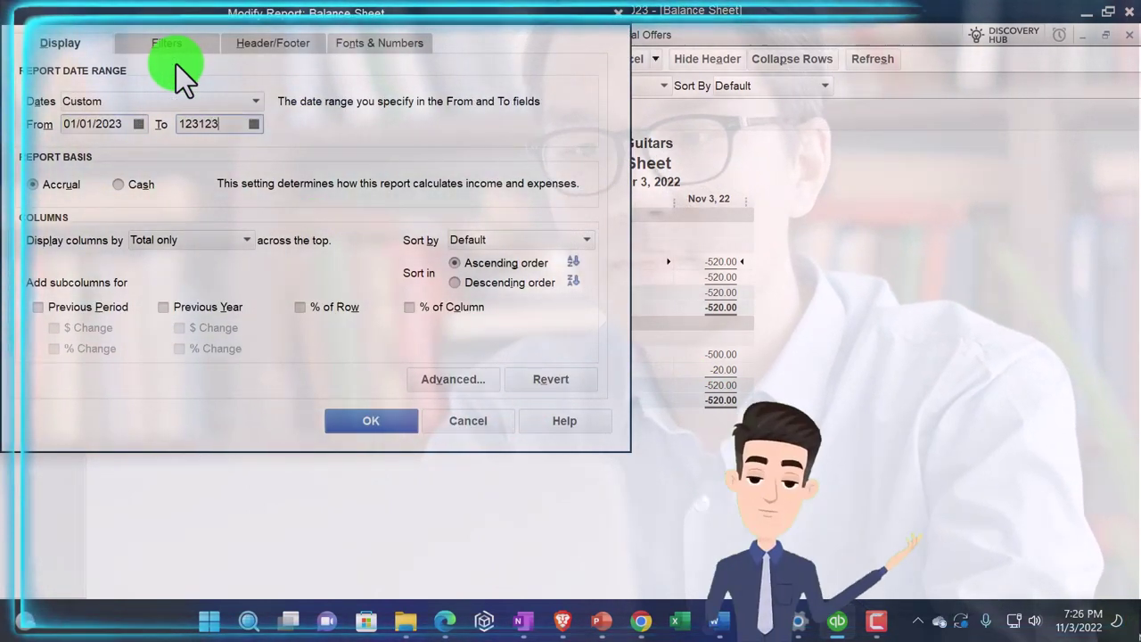
key(Tab)
Set the Balance Sheet report's column label font to size 14 and apply it to all related fonts.
click(389, 45)
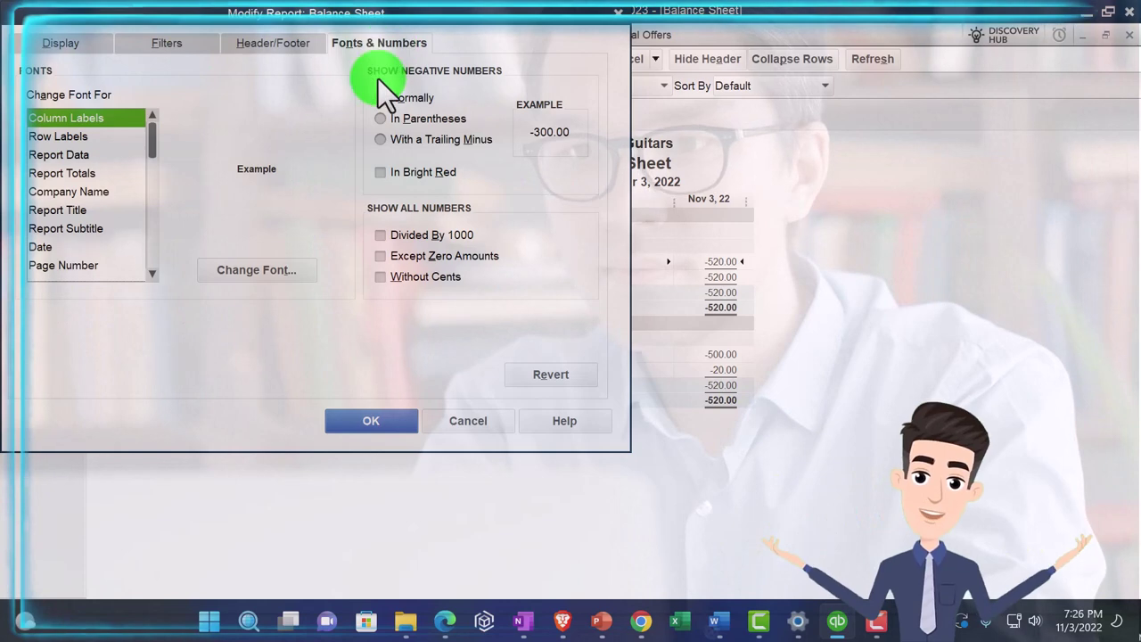
click(301, 261)
click(276, 221)
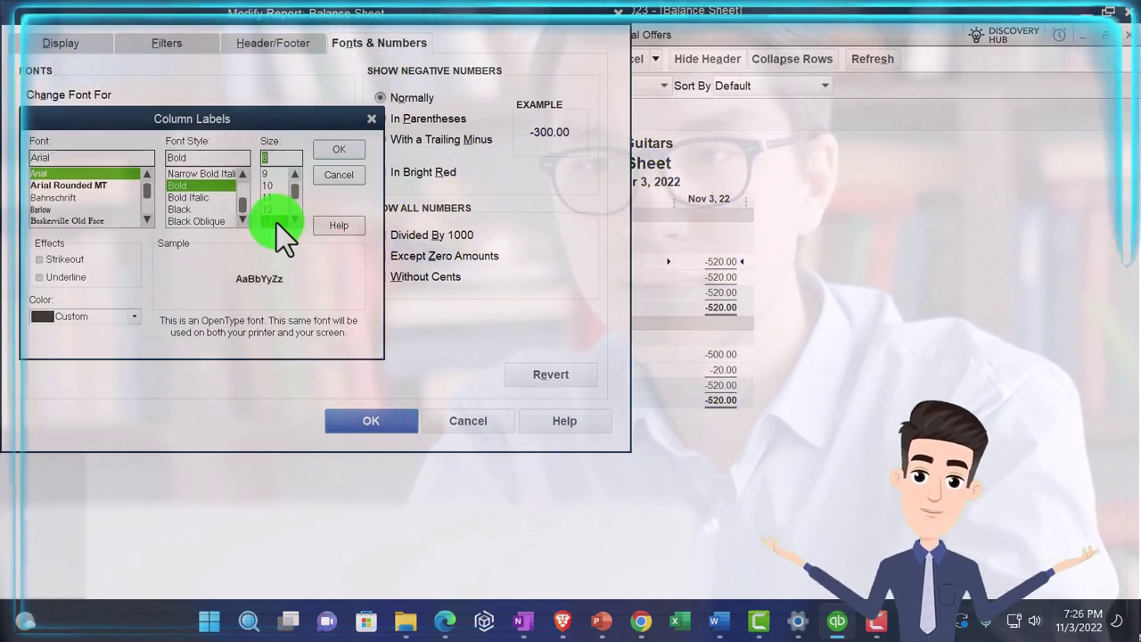
click(330, 152)
click(488, 191)
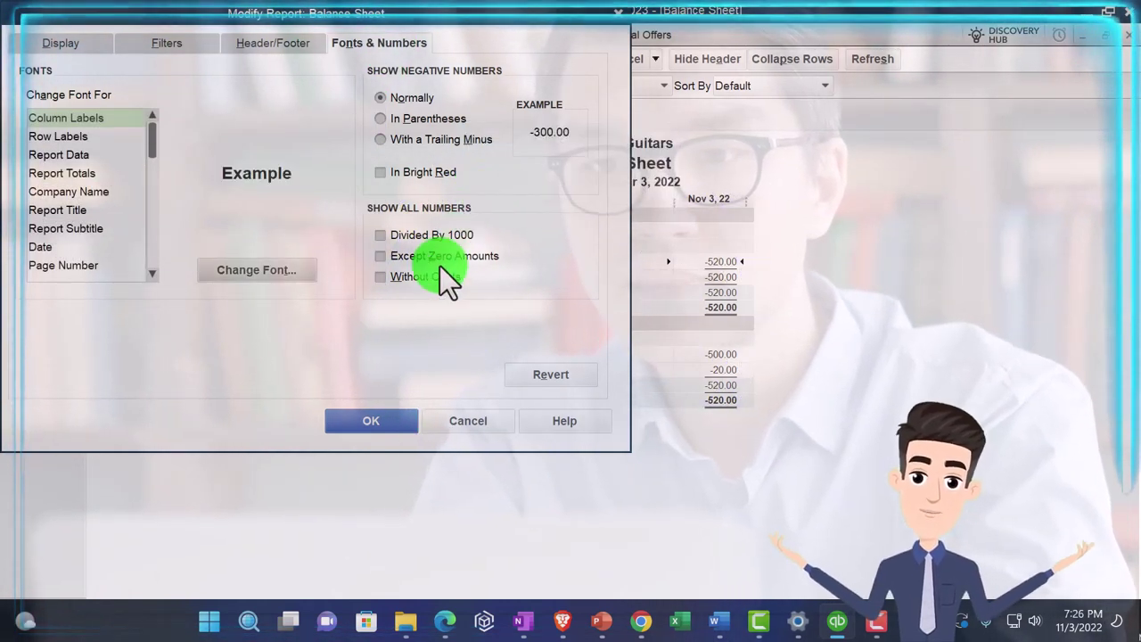
click(391, 420)
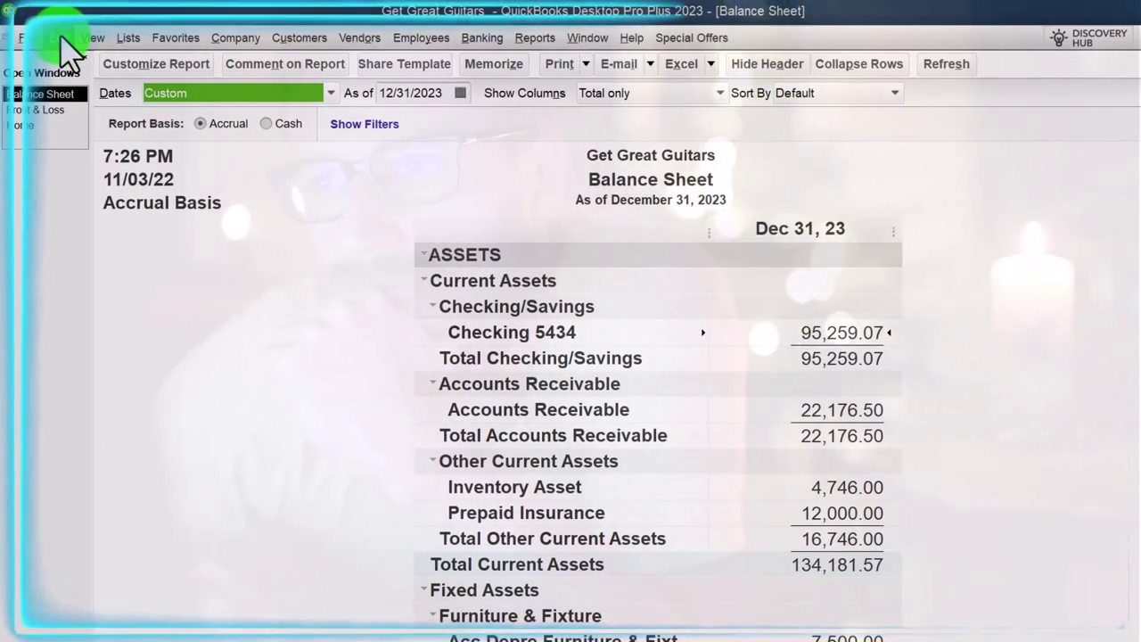
Examine the company-level Accounting preferences, including the closing date settings, and close the preferences.
click(59, 38)
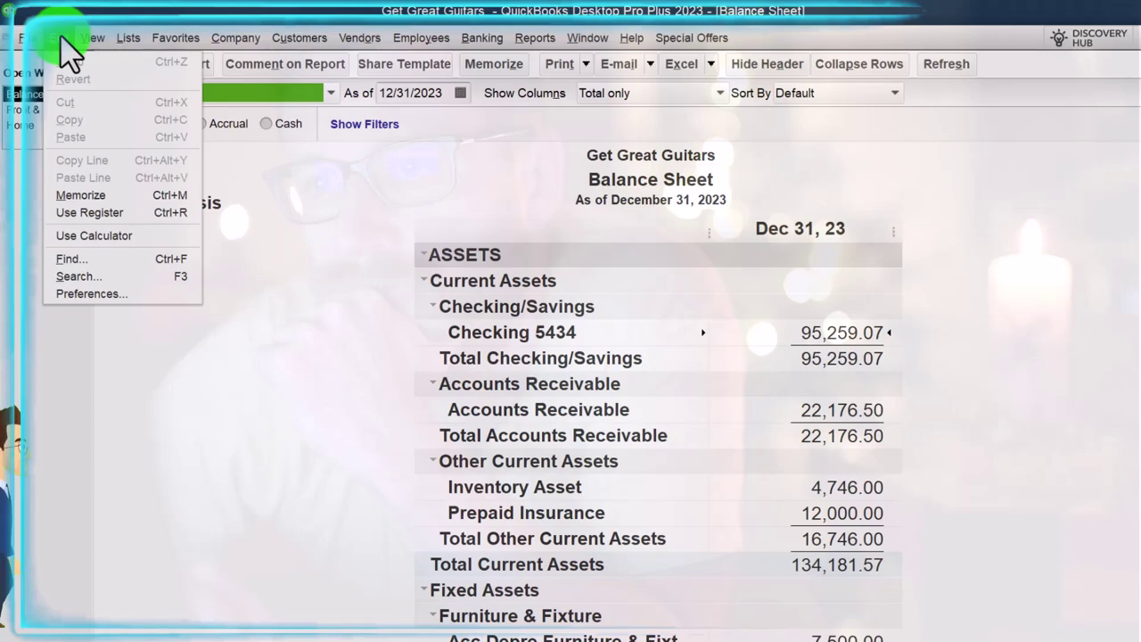
click(89, 294)
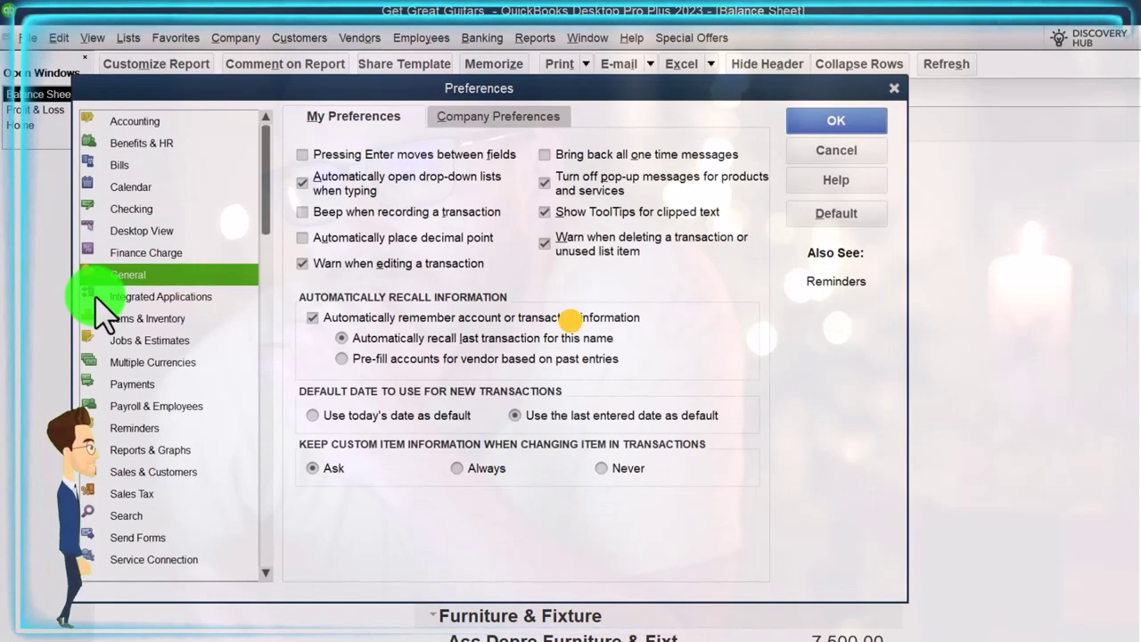
click(88, 120)
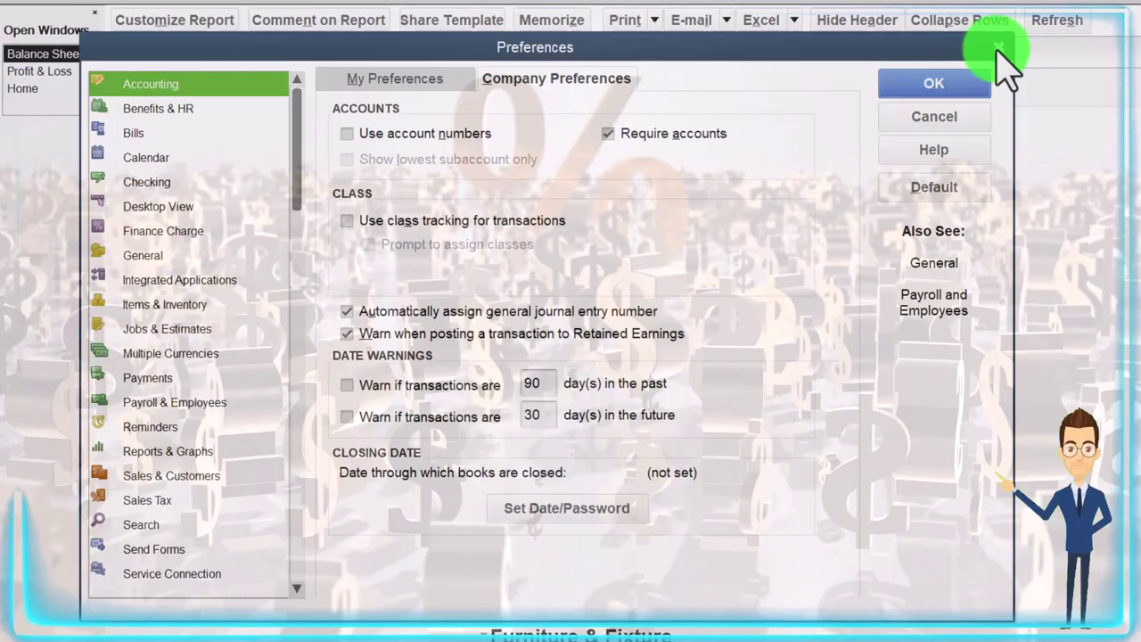
click(976, 82)
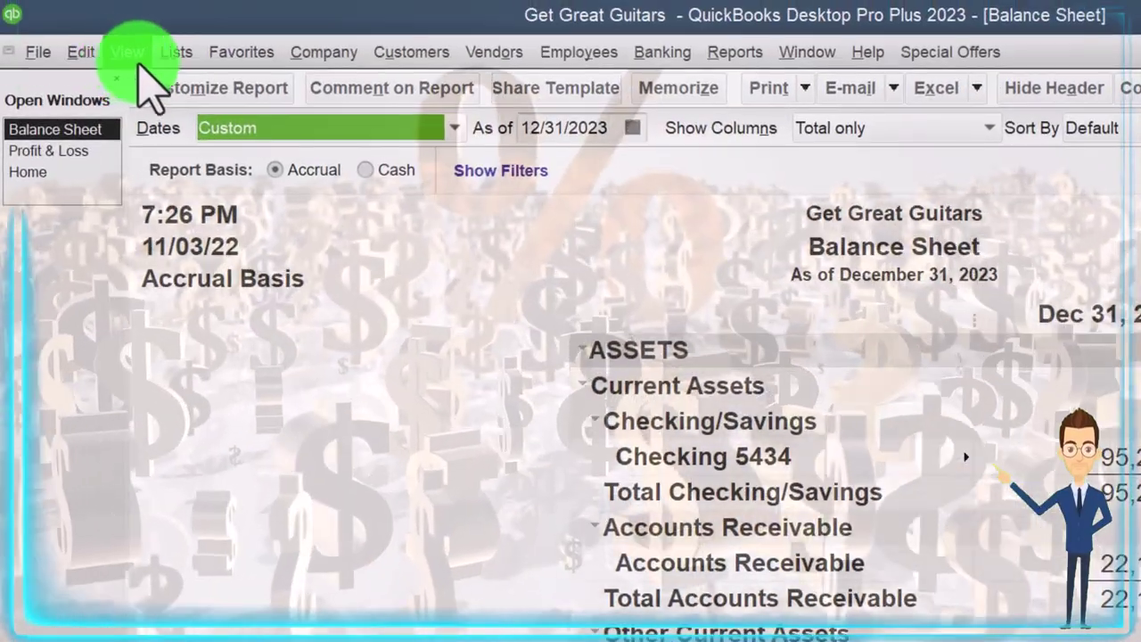
Open the Chart of Accounts and bring up the checking account's register.
click(176, 52)
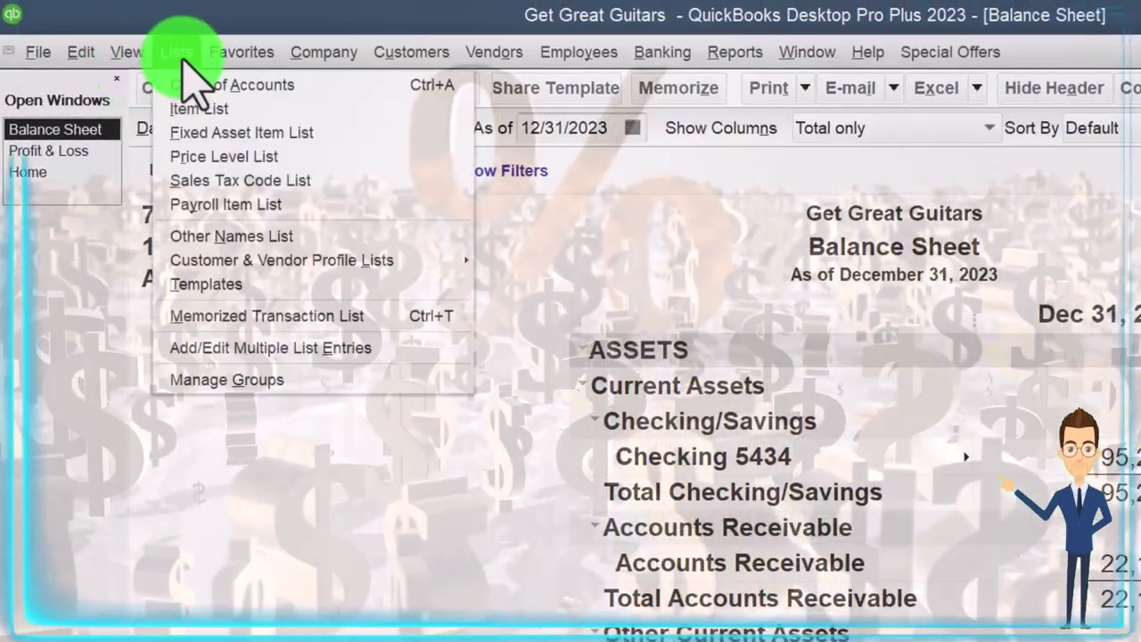
click(318, 84)
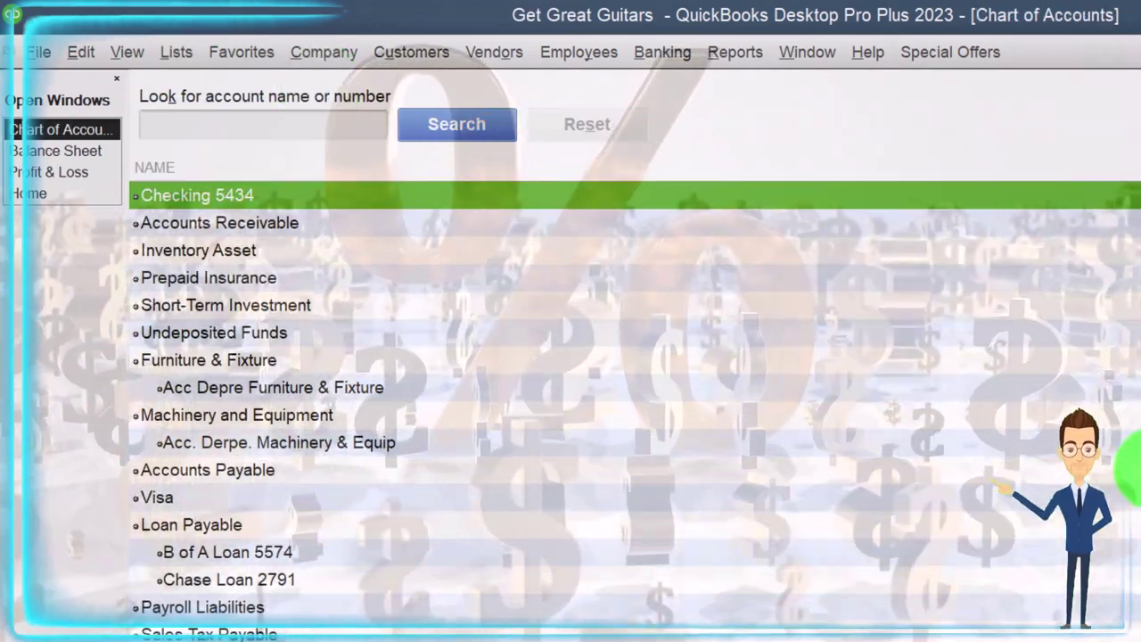
double_click(394, 200)
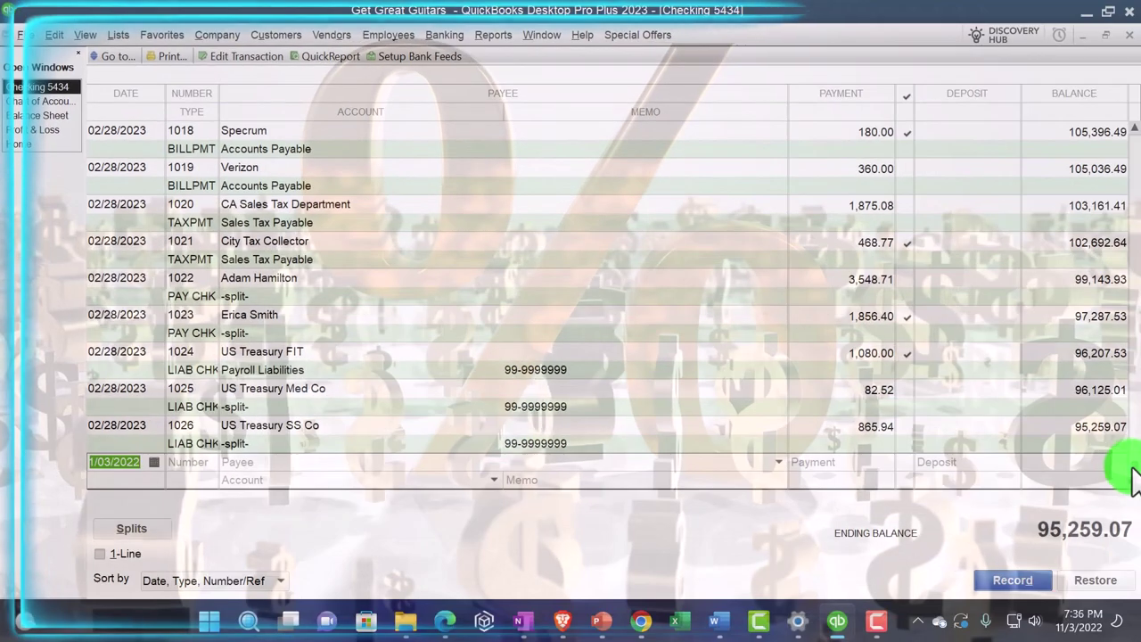
Examine the earliest transactions in the checking register and switch to bank Rec Feb.pdf in Adobe Acrobat Reader.
scroll(1128, 143, up, 2)
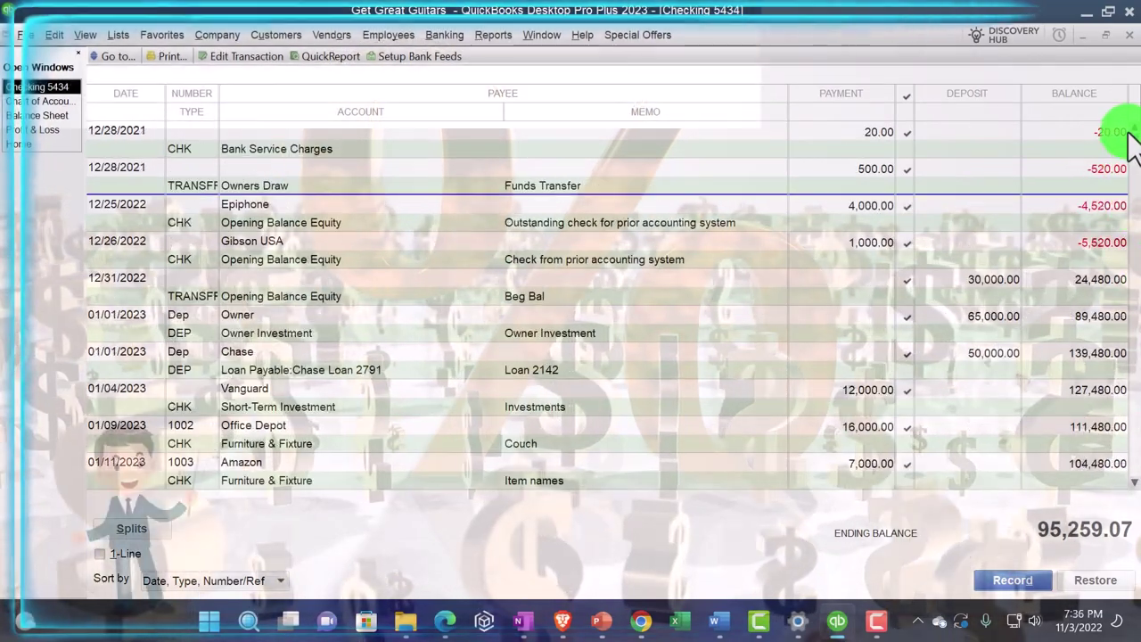
click(531, 222)
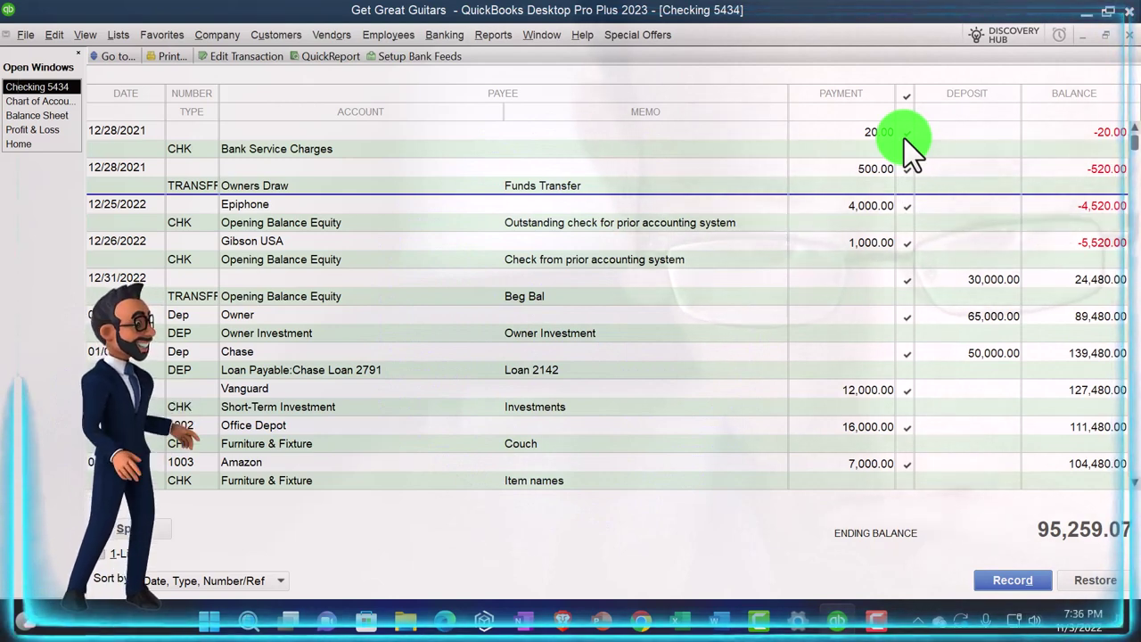
key(alt+Tab)
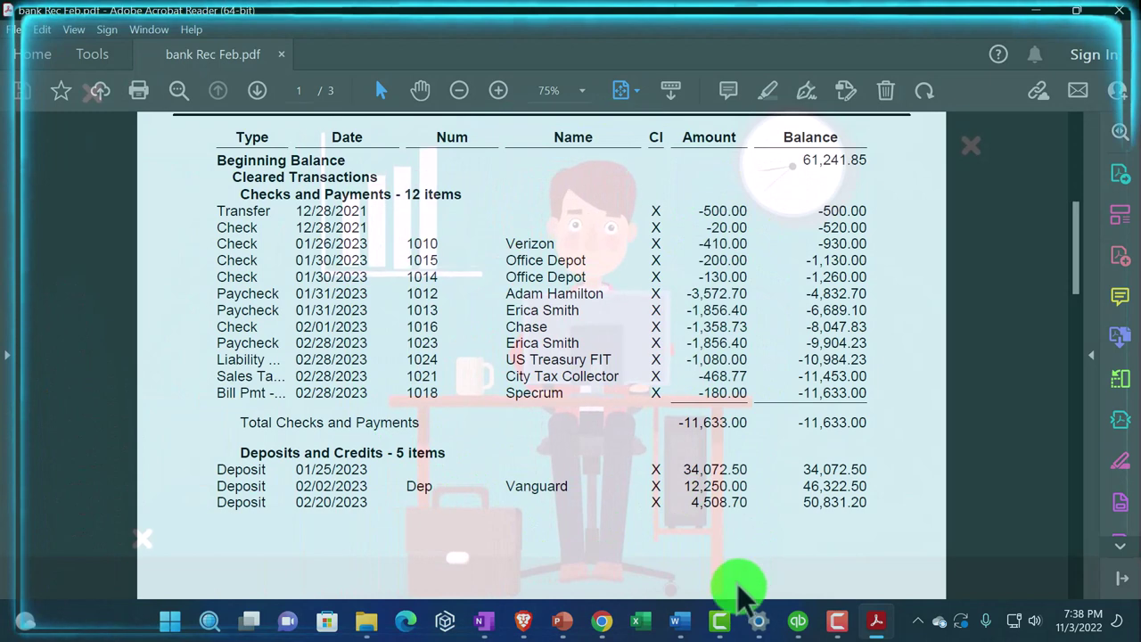
Switch back to QuickBooks and redate the 20.00 Bank Service Charges check in the checking register to 12/28/2023, recording the change.
click(799, 624)
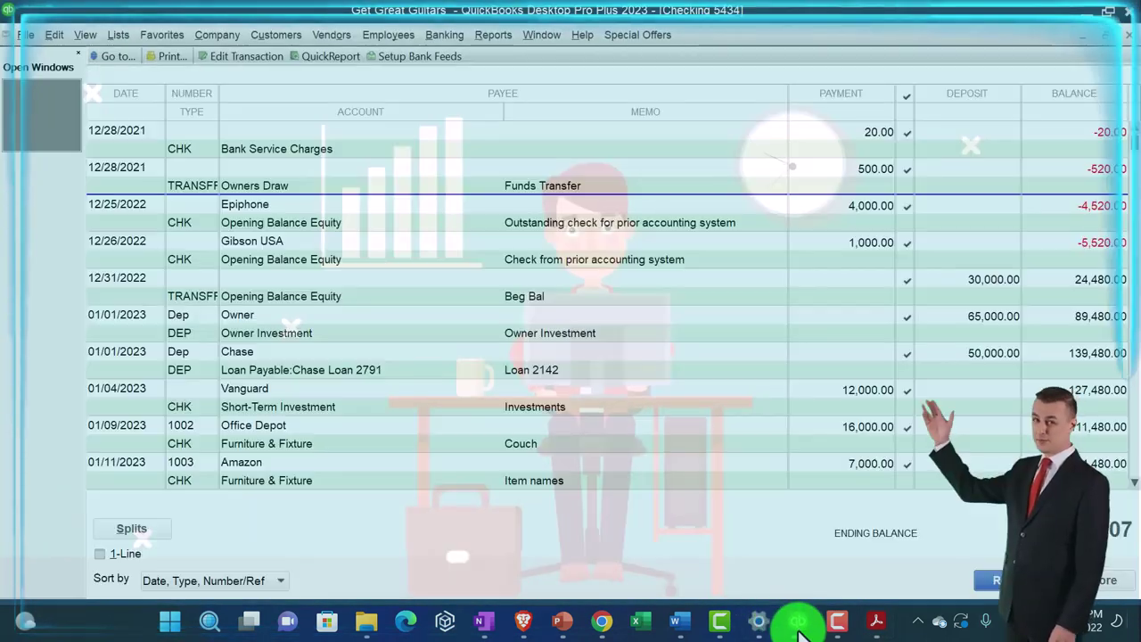
click(149, 131)
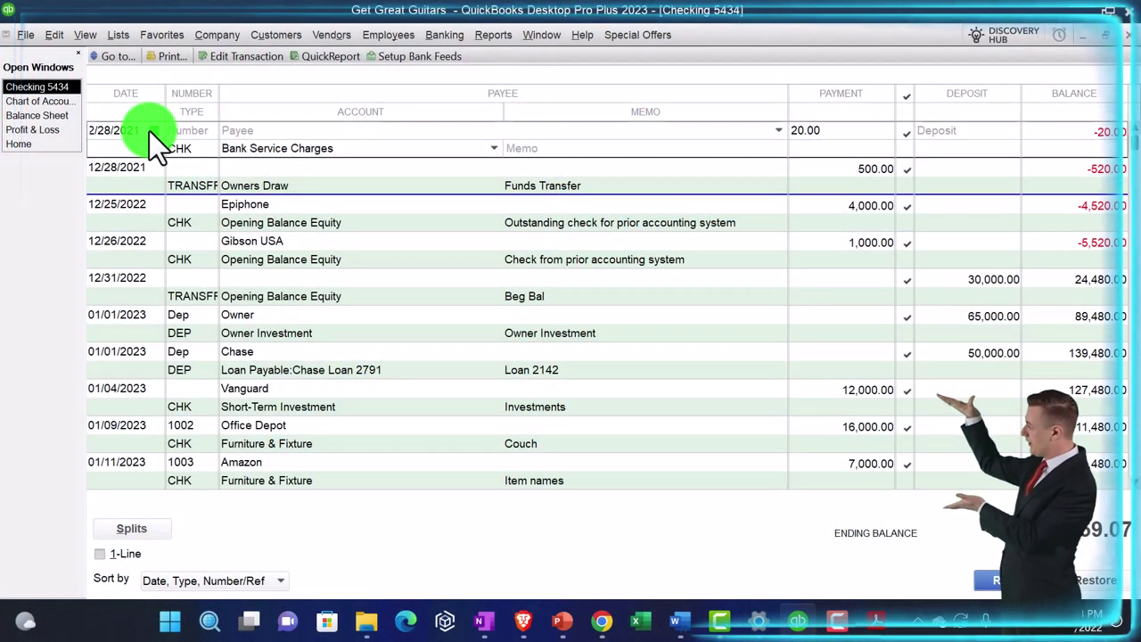
text(12/28/2022)
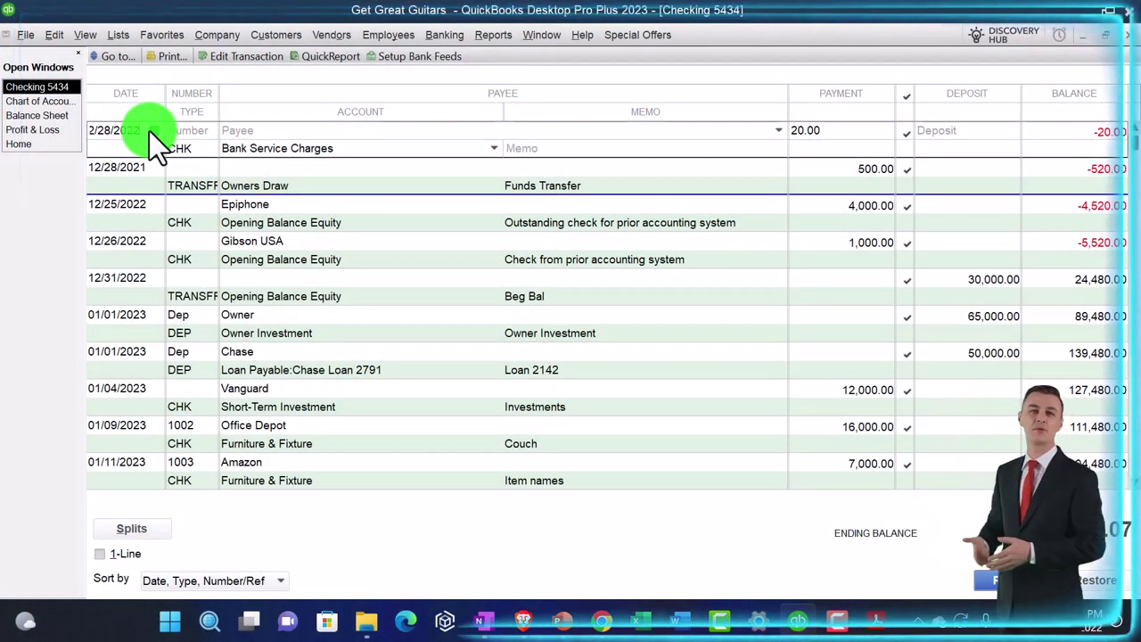
key(Tab)
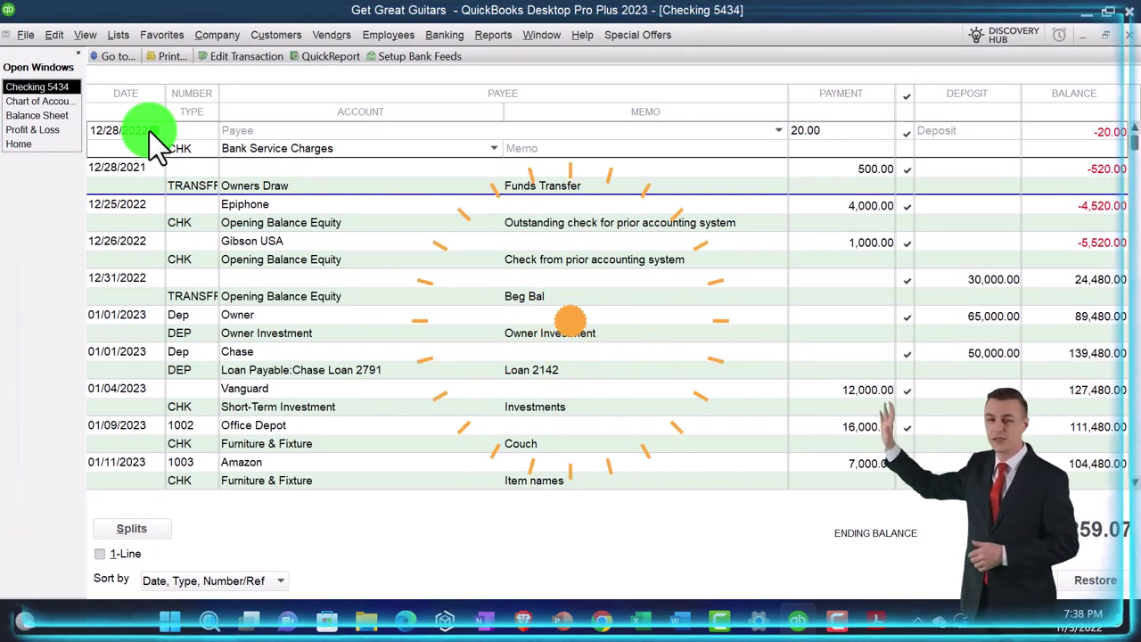
key(Return)
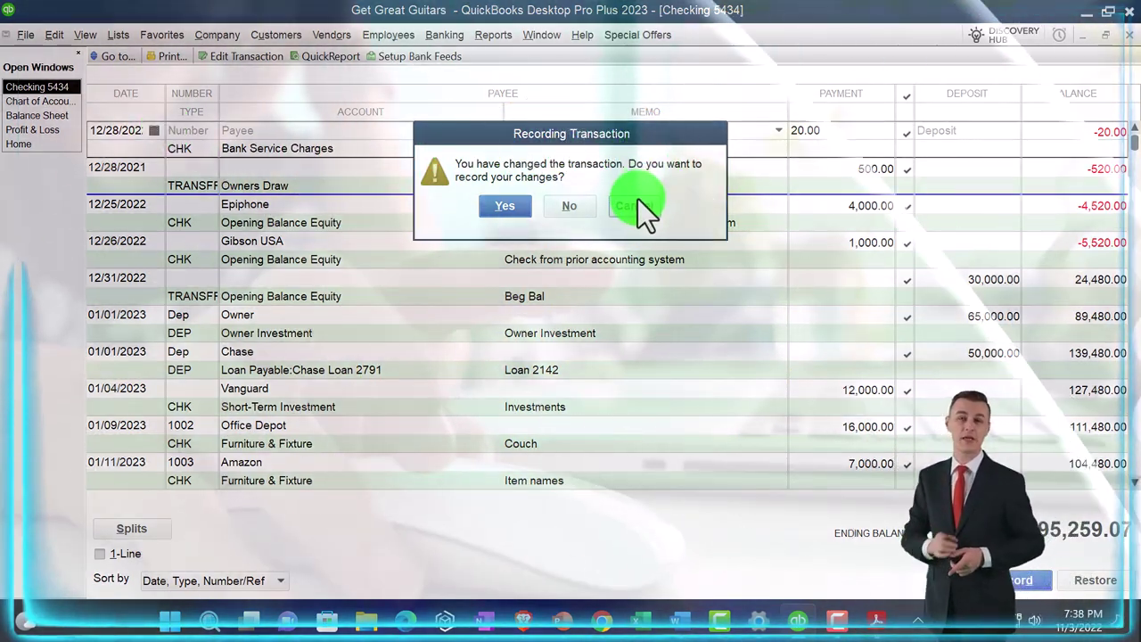
click(635, 206)
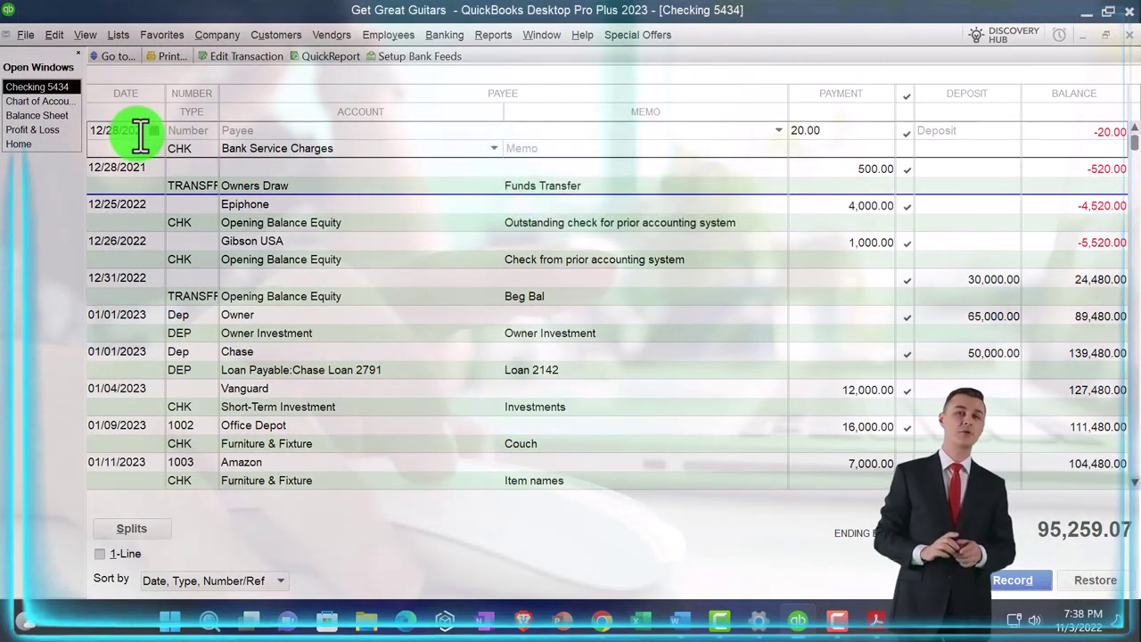
text(3)
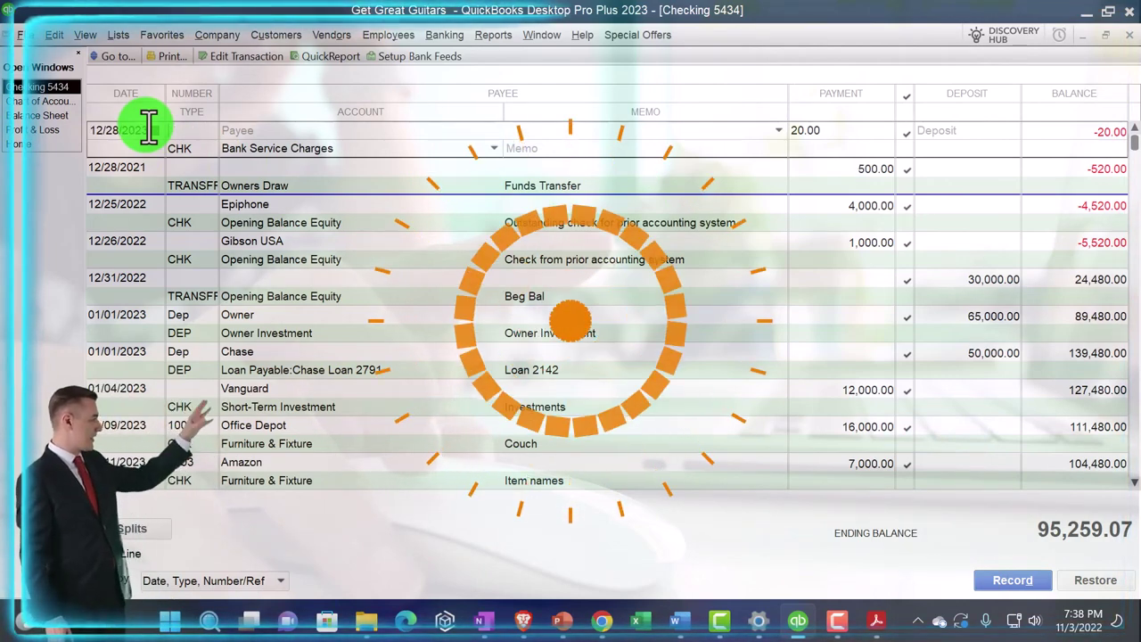
key(Down)
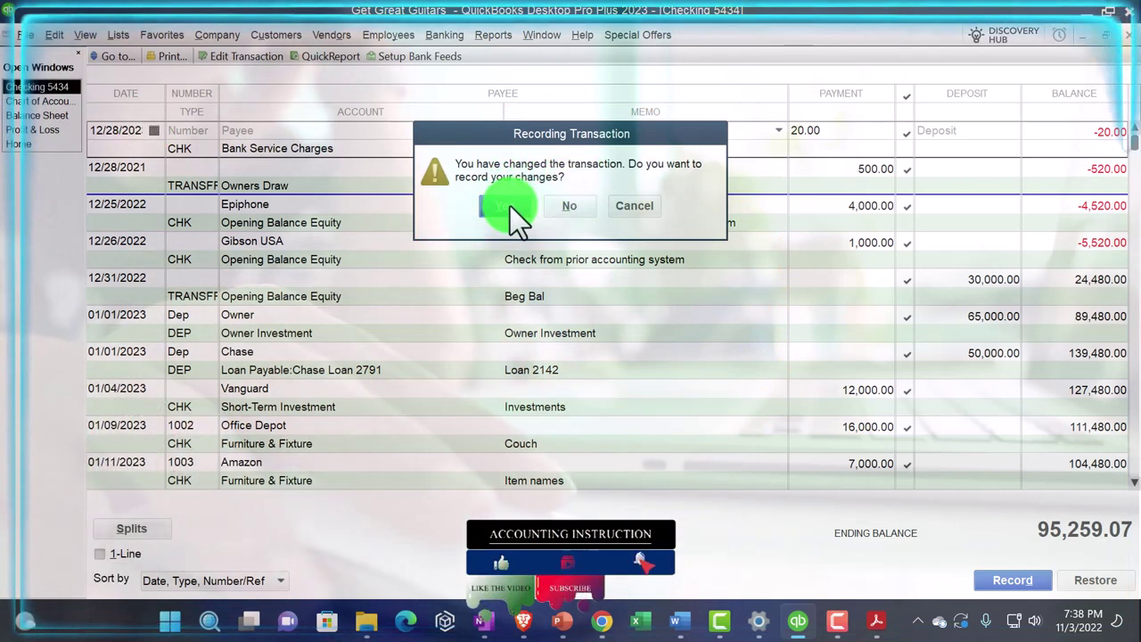
click(509, 206)
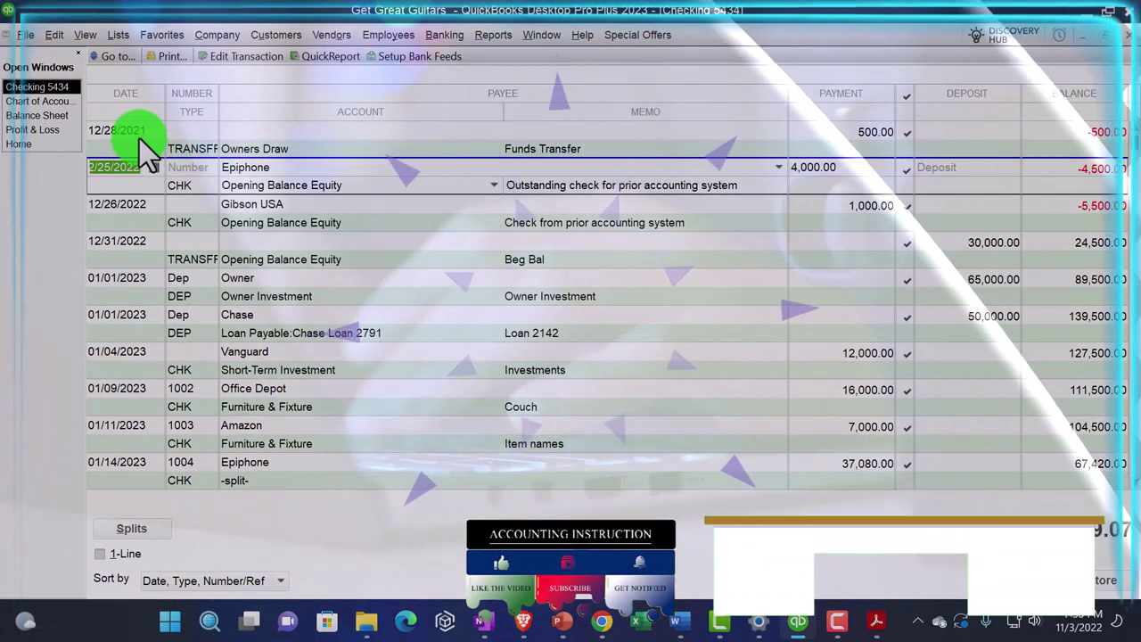
Redate the 500.00 Owners Draw transfer in the checking register to 02/28/2023 and record the change.
click(138, 132)
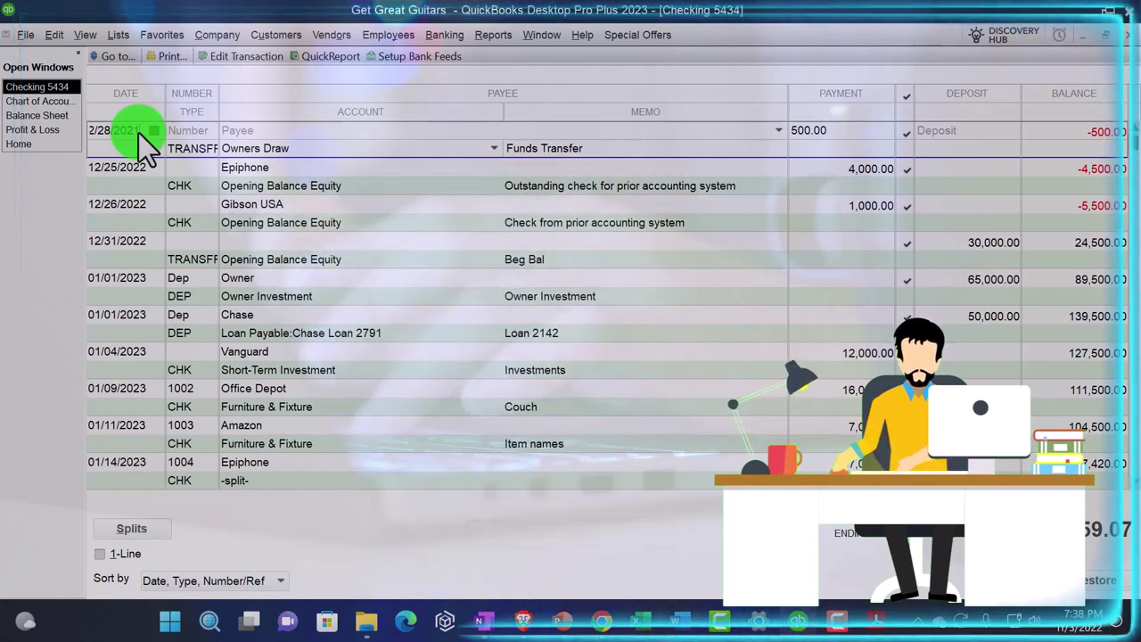
key(BackSpace)
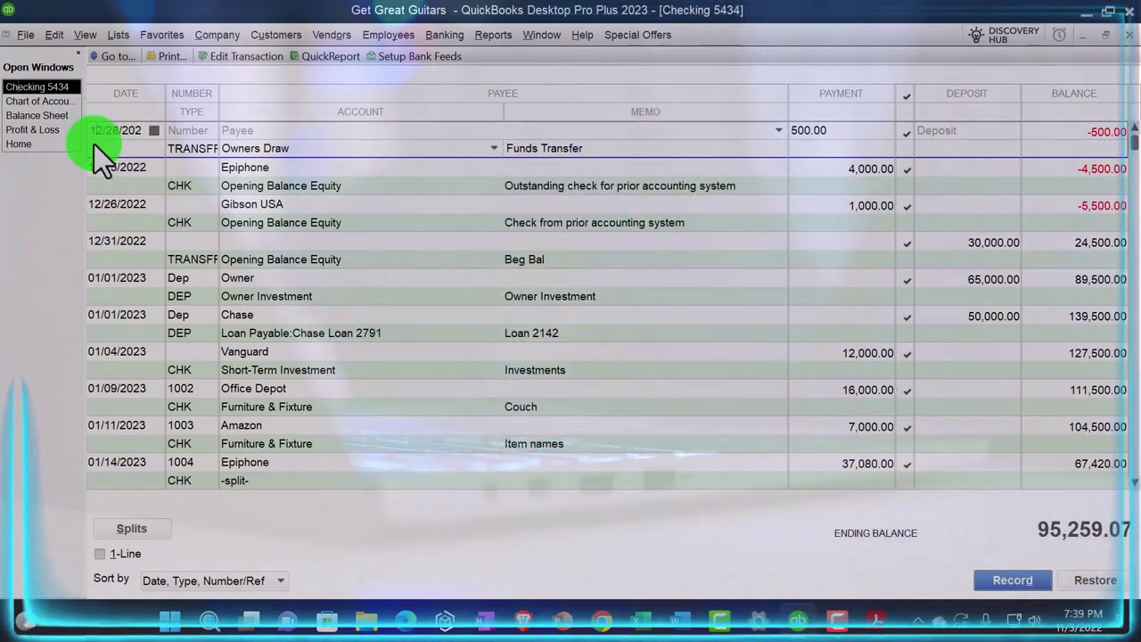
text(1)
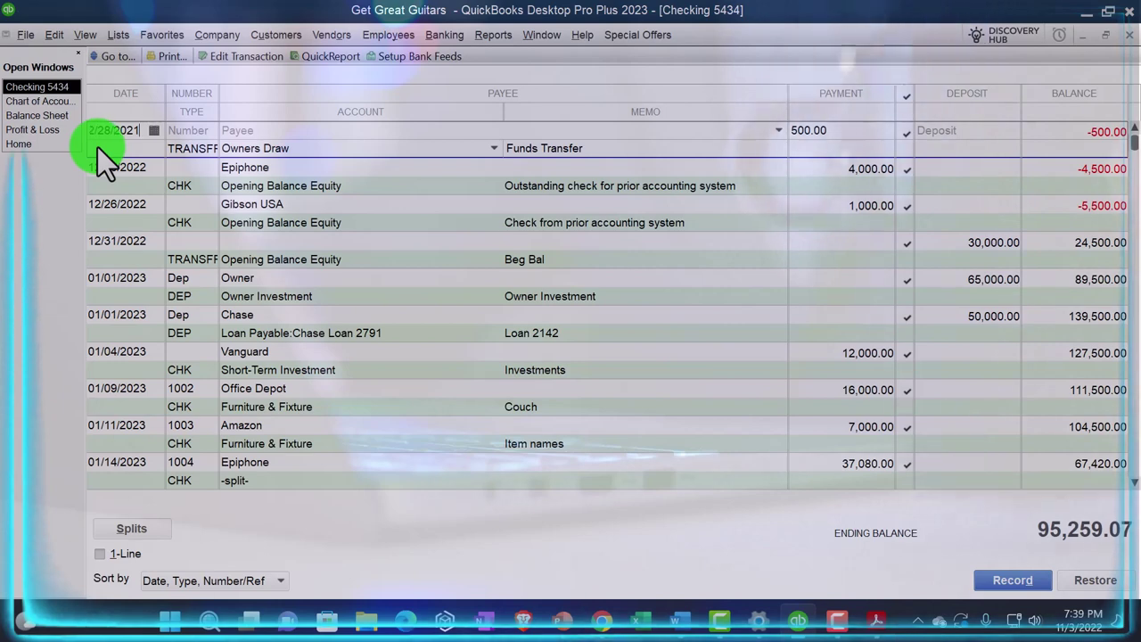
key(BackSpace)
text(3)
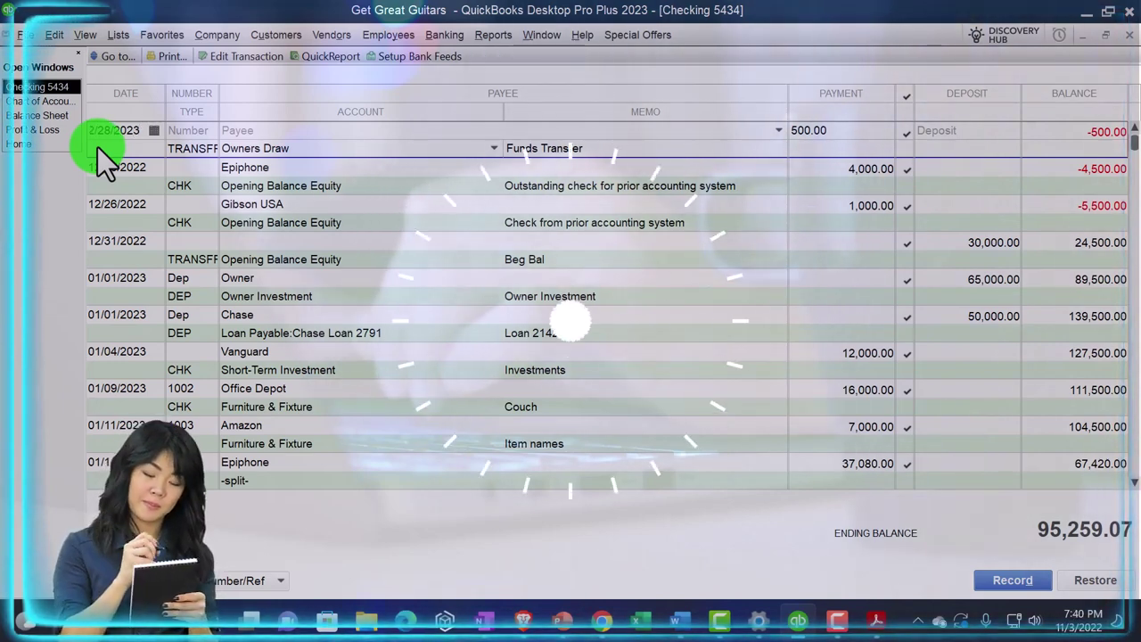
key(Tab)
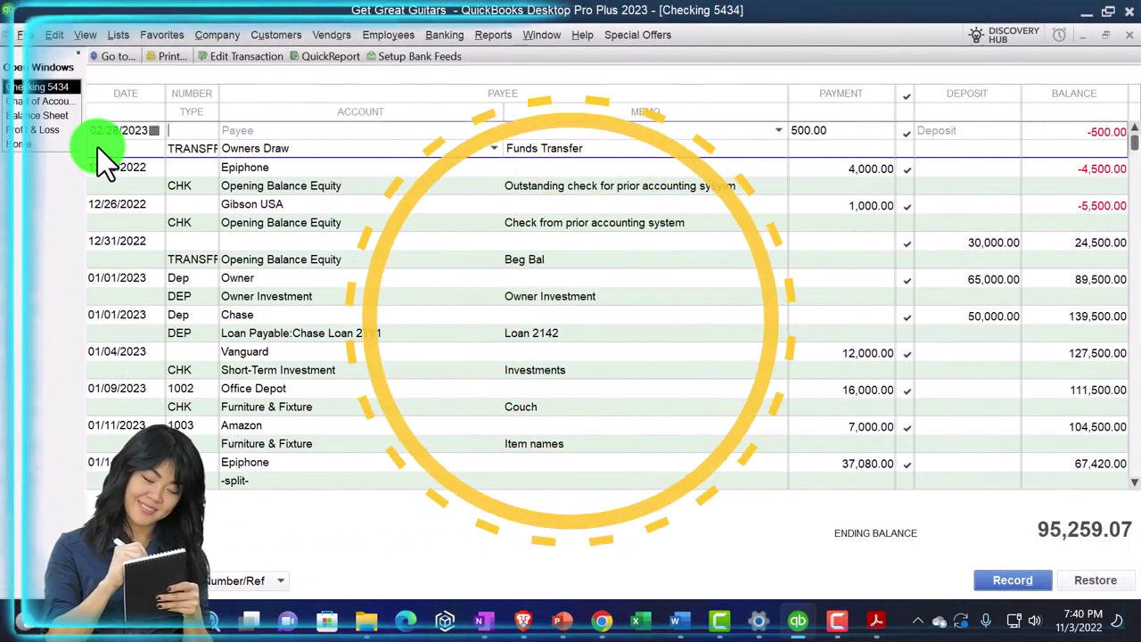
key(Escape)
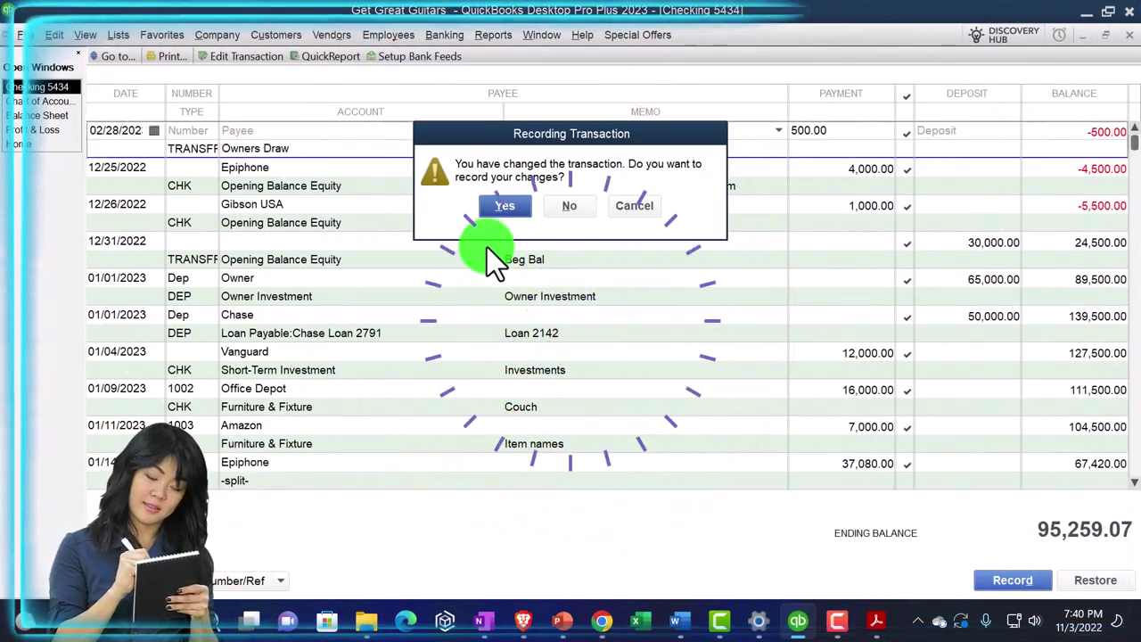
click(501, 206)
Check the redated transactions at the end of the checking register and bring up the Balance Sheet report.
scroll(1074, 401, down, 5)
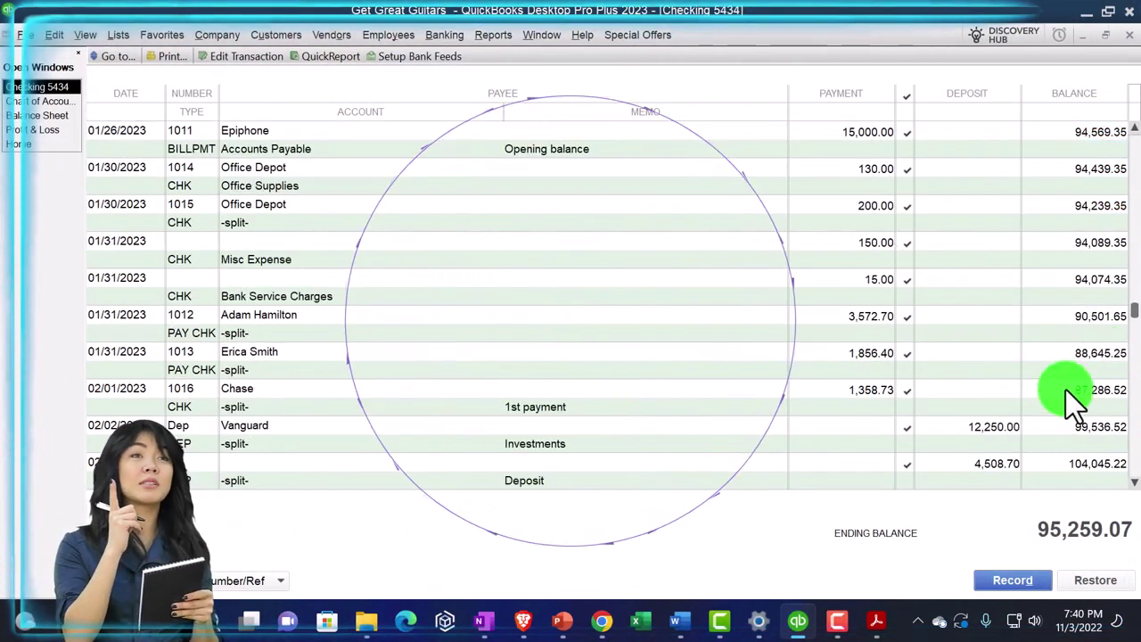
drag(1134, 323, 1135, 481)
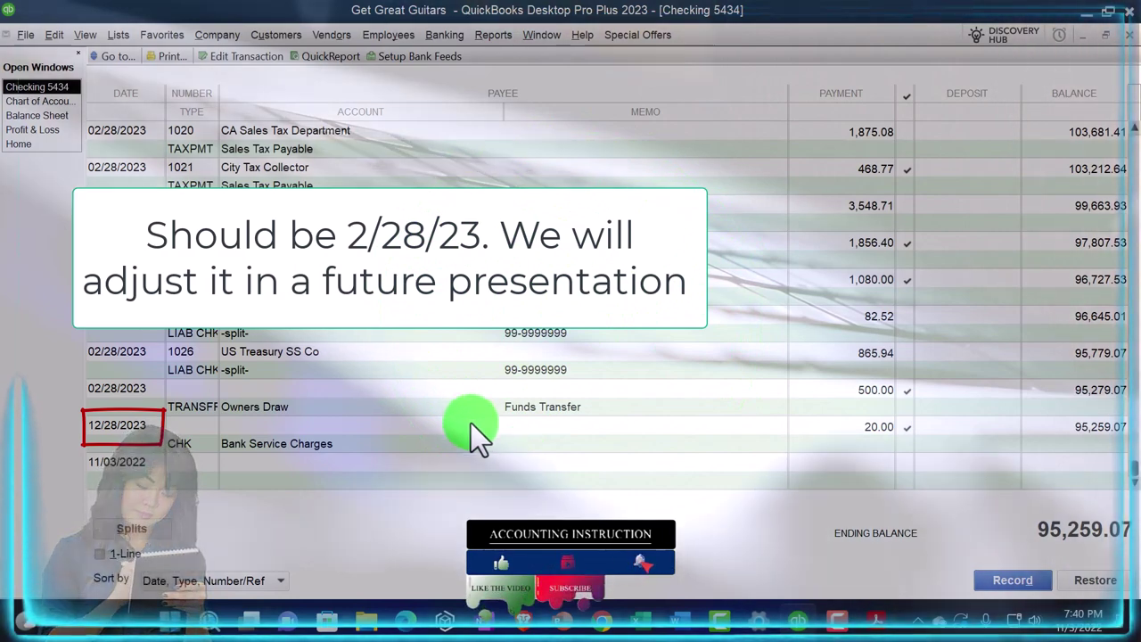
click(36, 115)
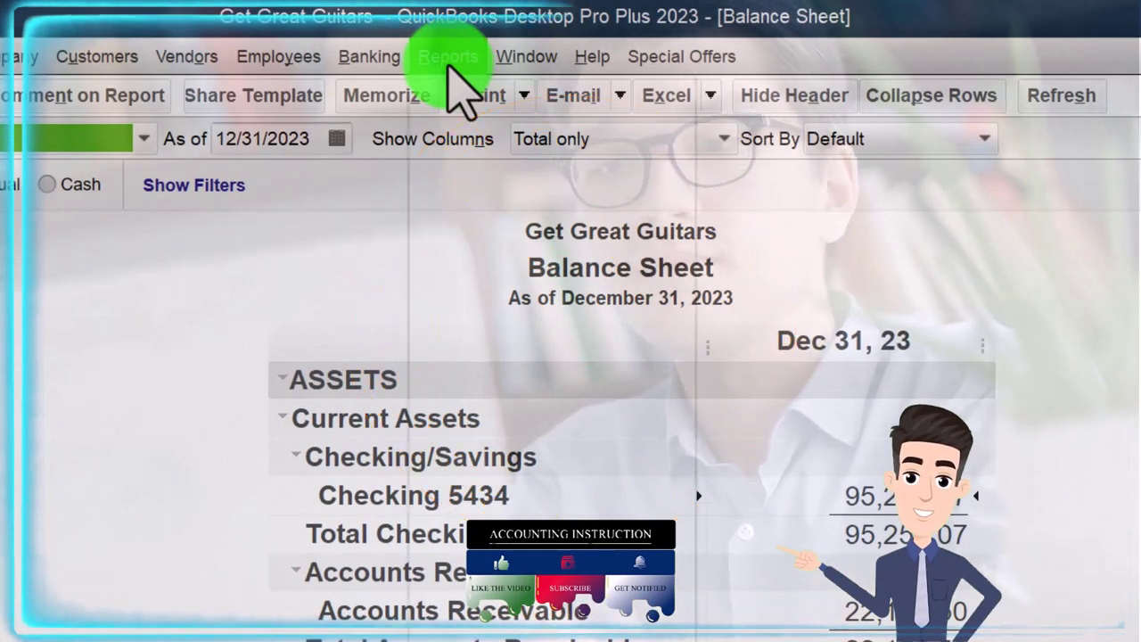
Open the Trial Balance report and set its date range from 01/01/2023 to 12/31/2023.
click(447, 56)
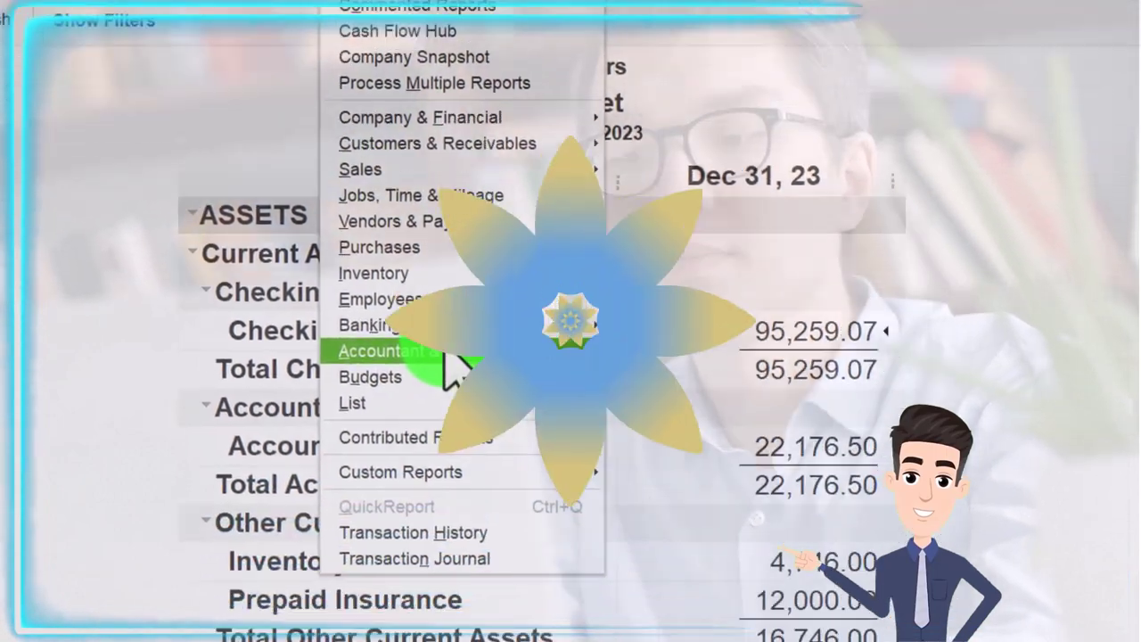
mouse_move(535, 515)
click(546, 186)
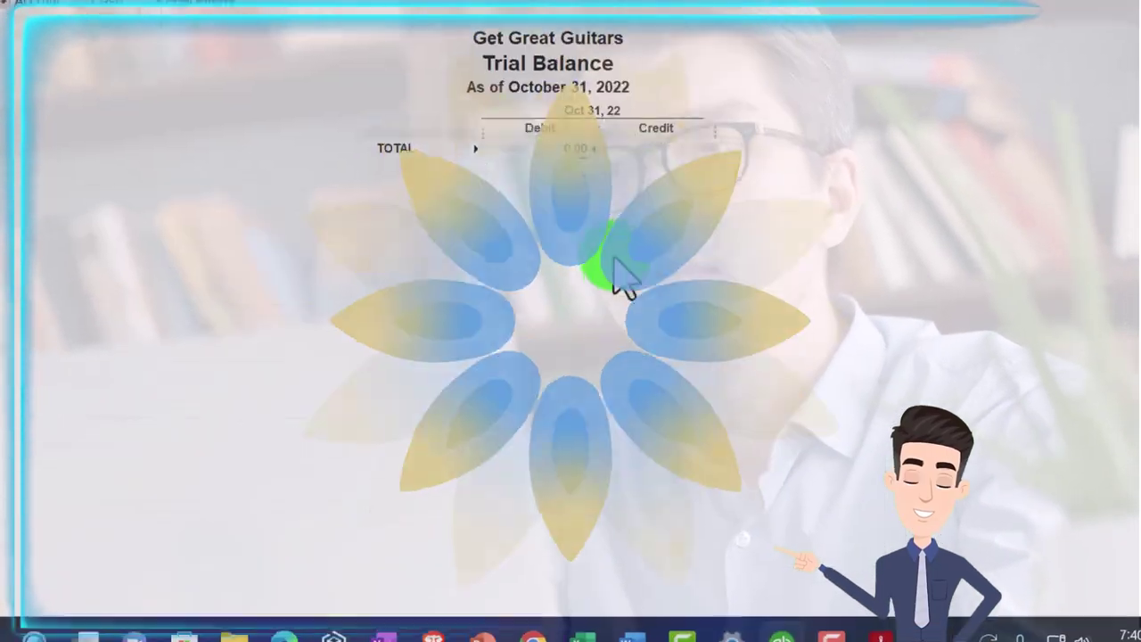
text(01/01/2023)
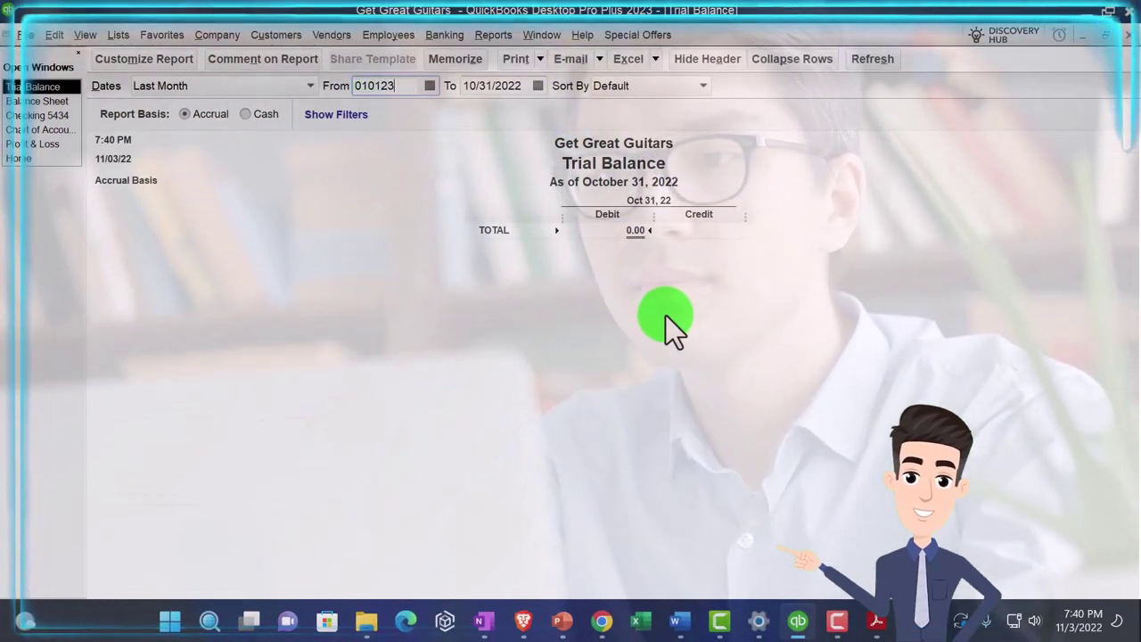
key(Tab)
text(12/31/2023)
key(Tab)
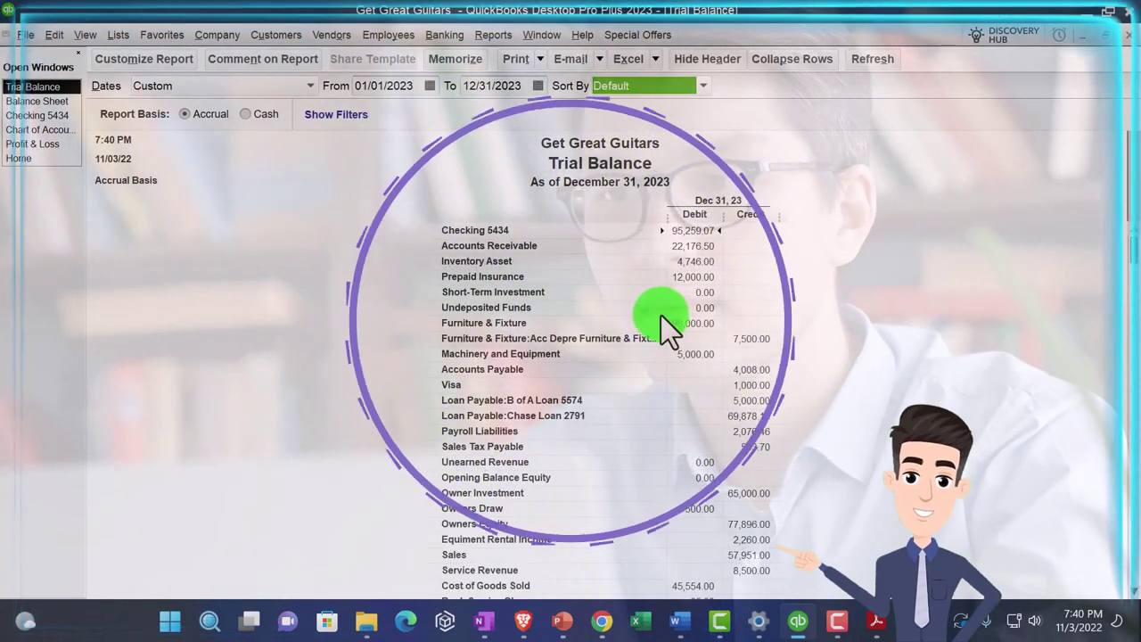
Set the Trial Balance report's column label font to size 14 and apply it to all related fonts.
click(171, 69)
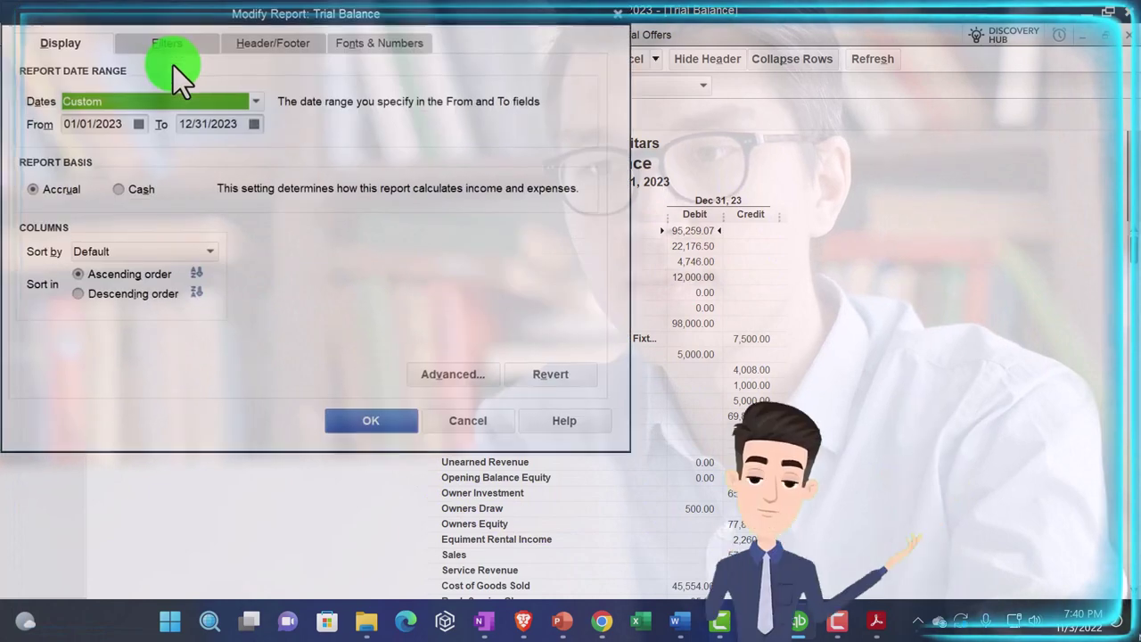
click(356, 50)
click(278, 271)
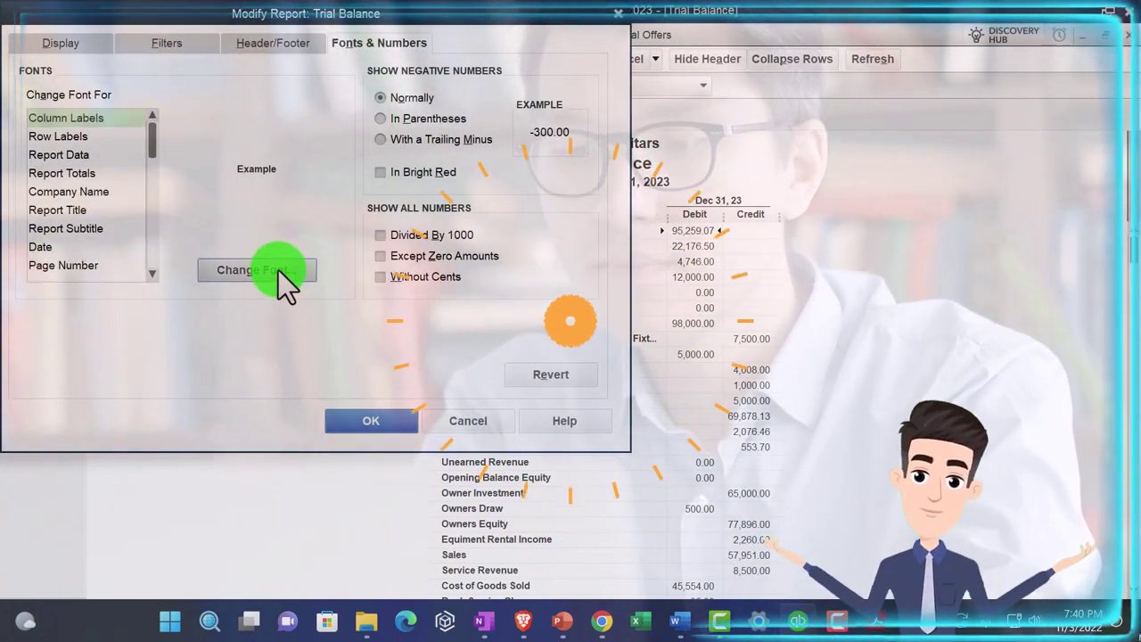
click(294, 220)
click(294, 220)
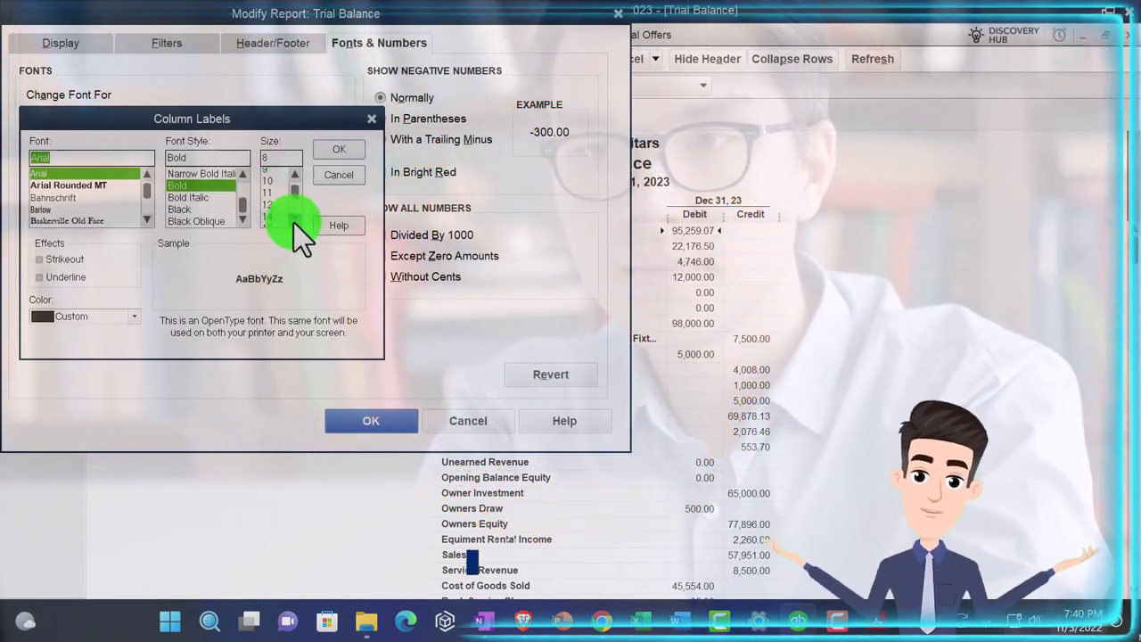
click(274, 210)
click(338, 150)
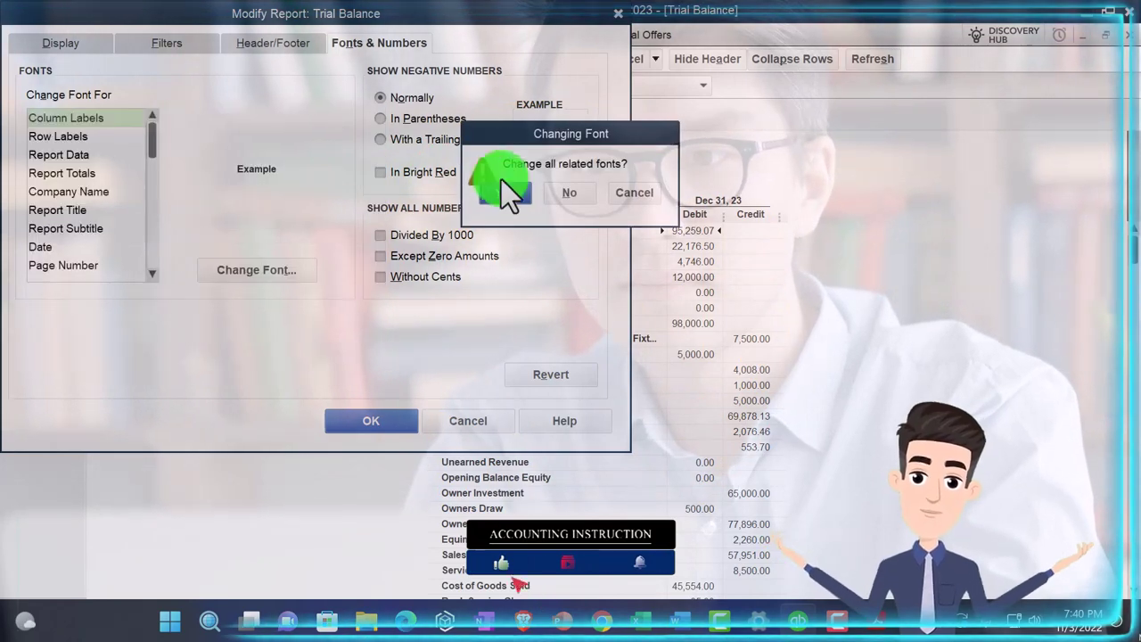
click(514, 187)
click(397, 416)
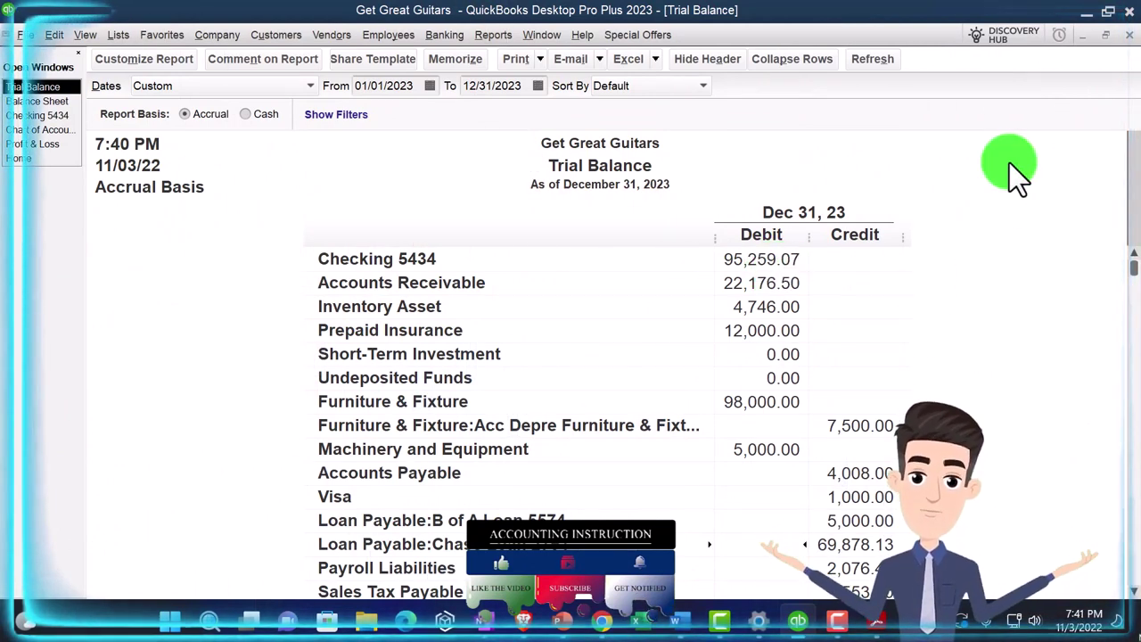
Examine the Trial Balance accounts from the assets down to the debit and credit totals.
scroll(1009, 162, down, 3)
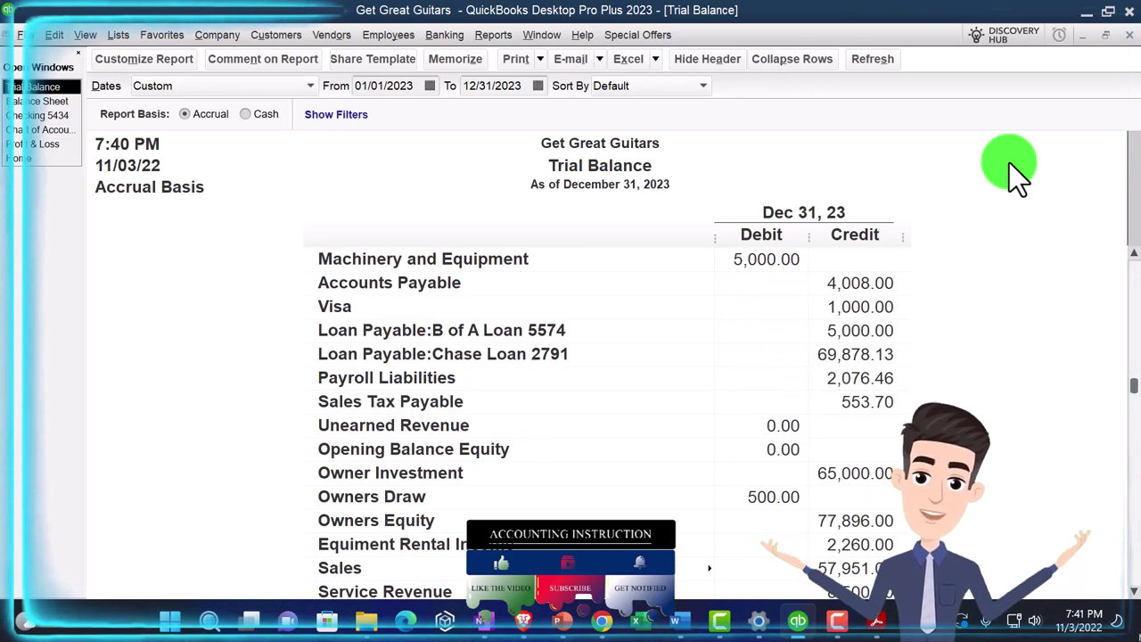
scroll(1009, 162, down, 3)
scroll(1010, 162, down, 2)
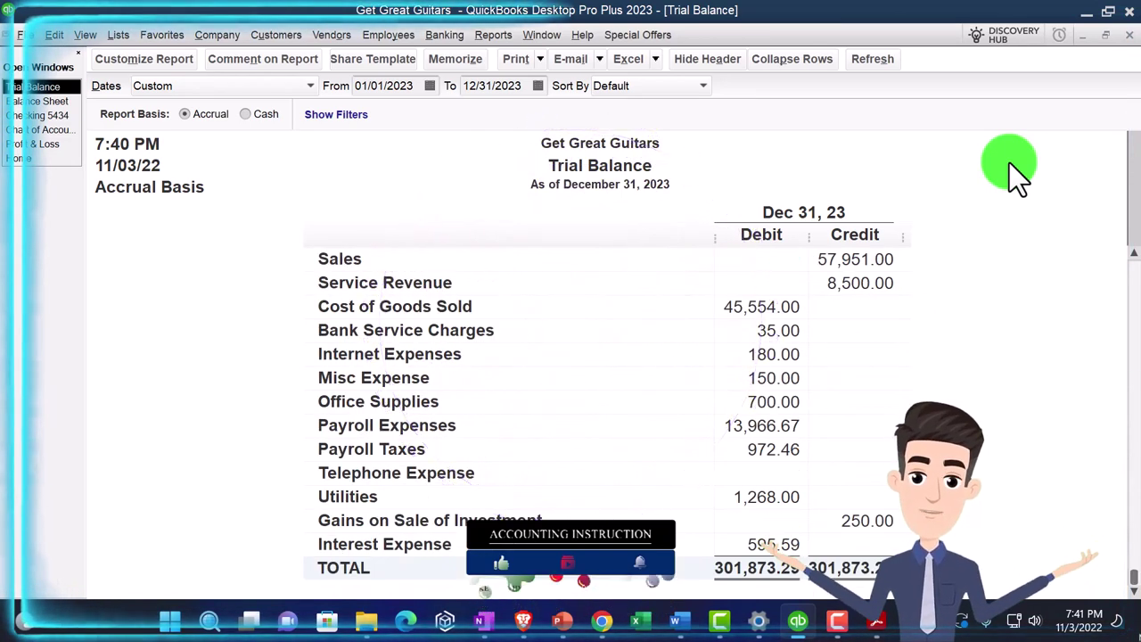